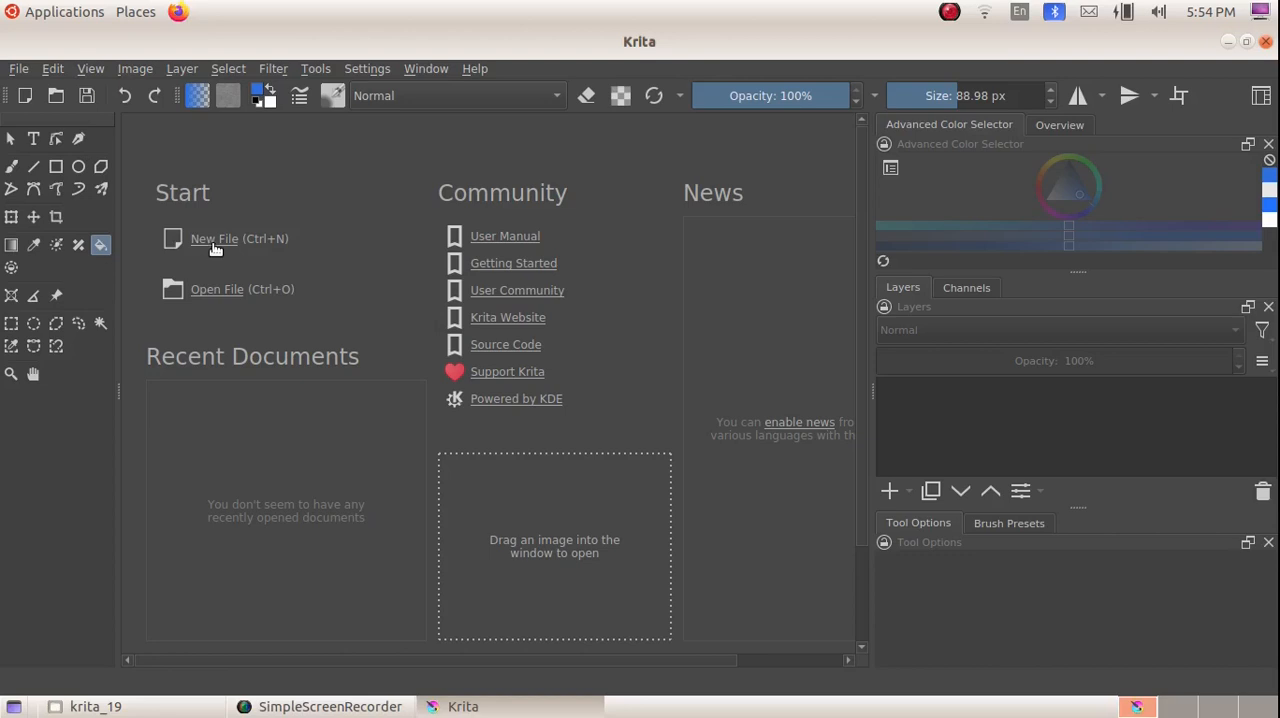
Step: Create a new custom document of 800 × 500 pixels at 100 pixels/inch in RGB/Alpha, 8-bit integer/channel
left_click(214, 243)
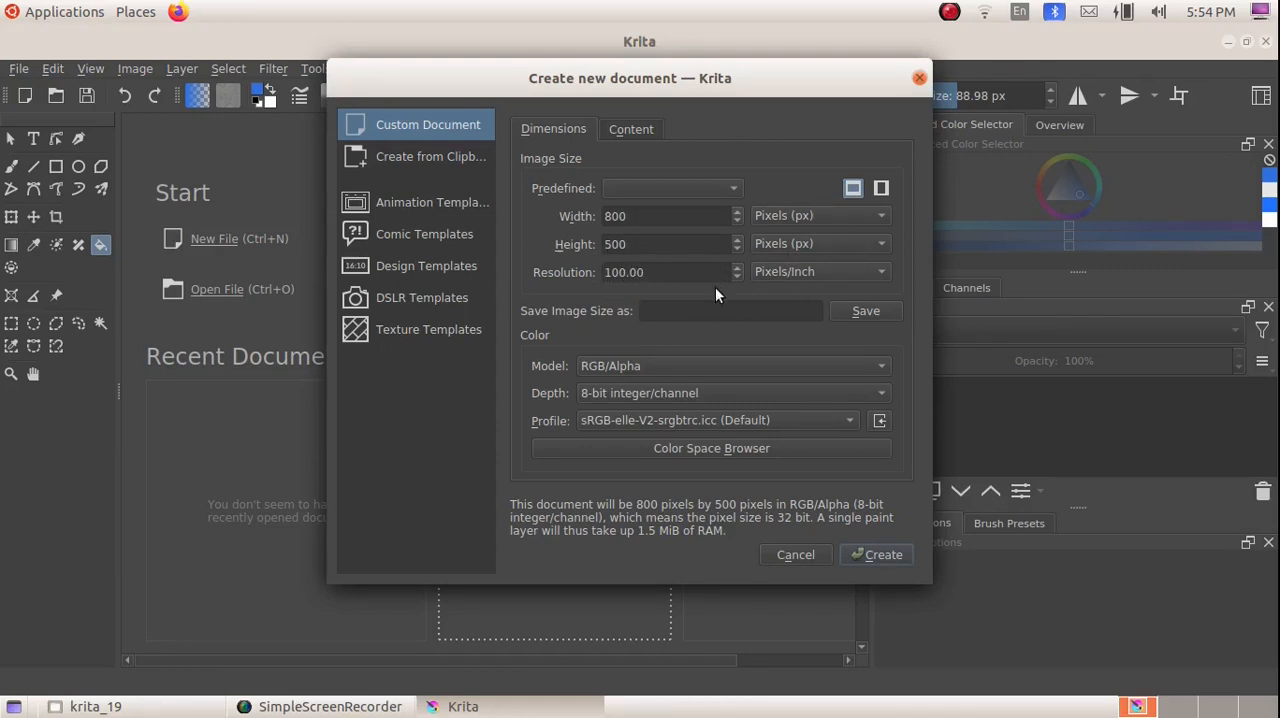
left_click(876, 555)
scroll(426, 317, "down", 1)
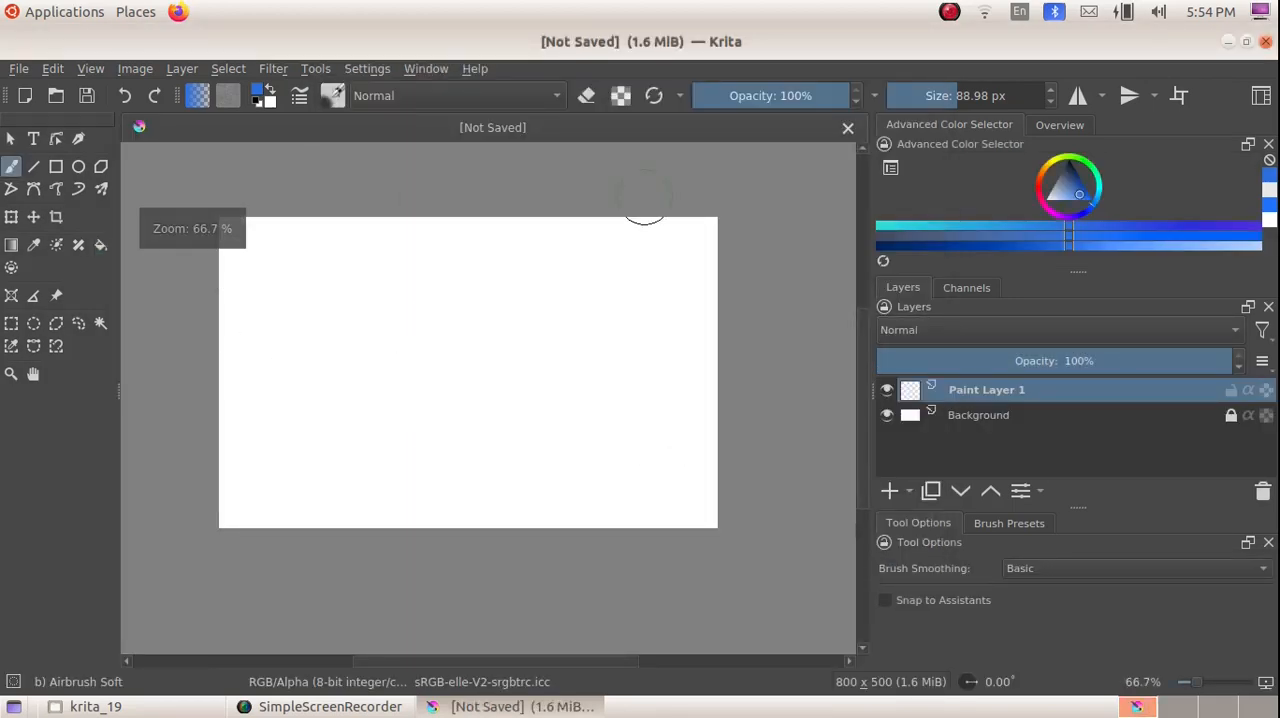
Step: Unlock the Background layer and fill it with the blue #0e5bd5
left_click(984, 420)
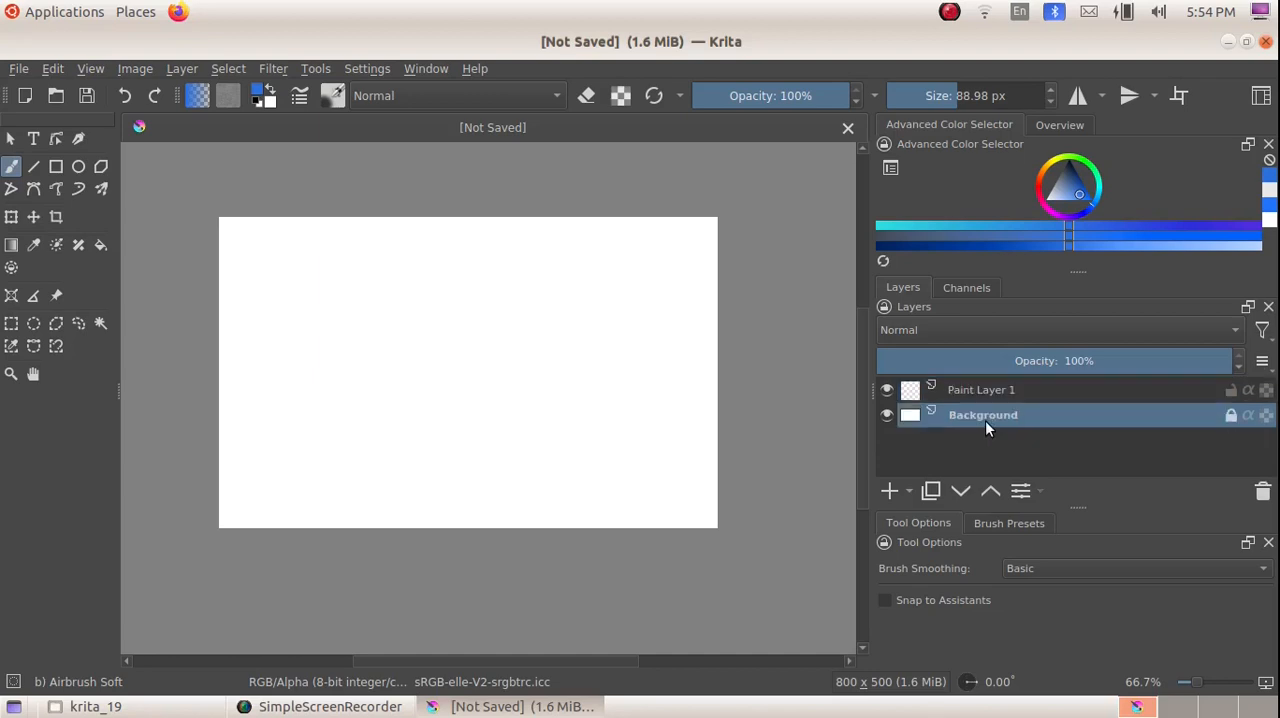
left_click(1230, 416)
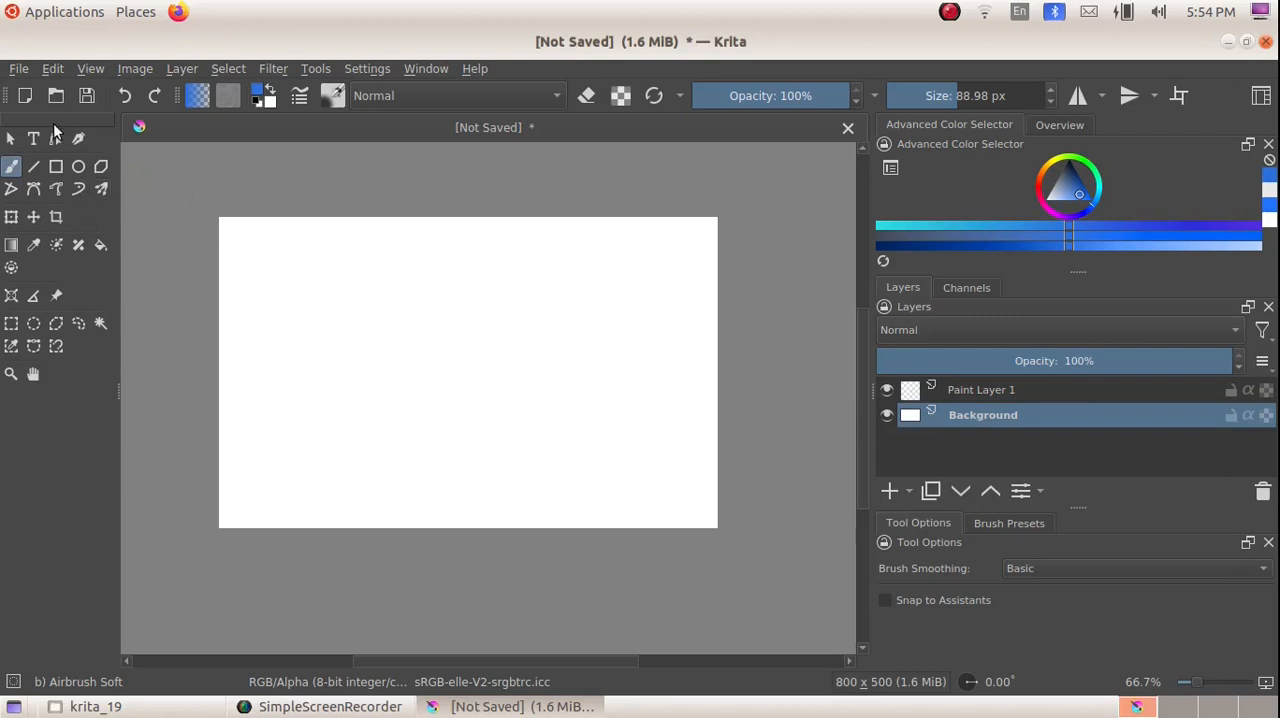
left_click(97, 252)
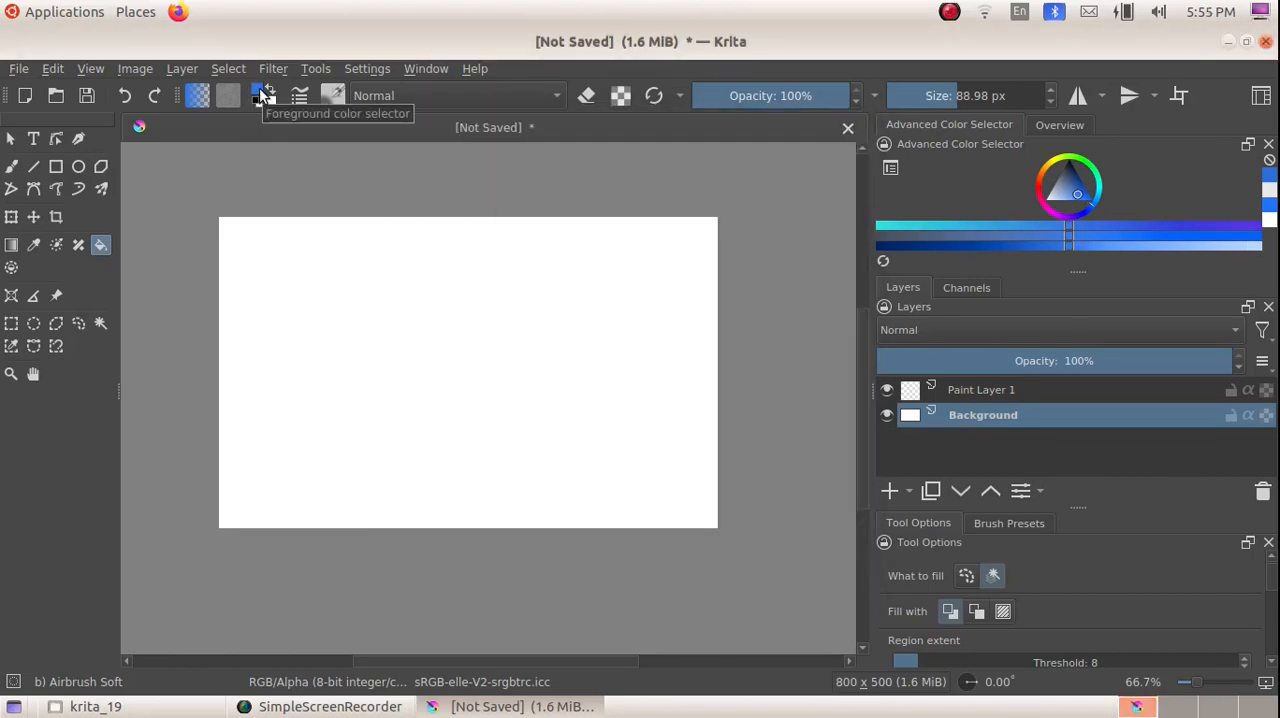
left_click(265, 93)
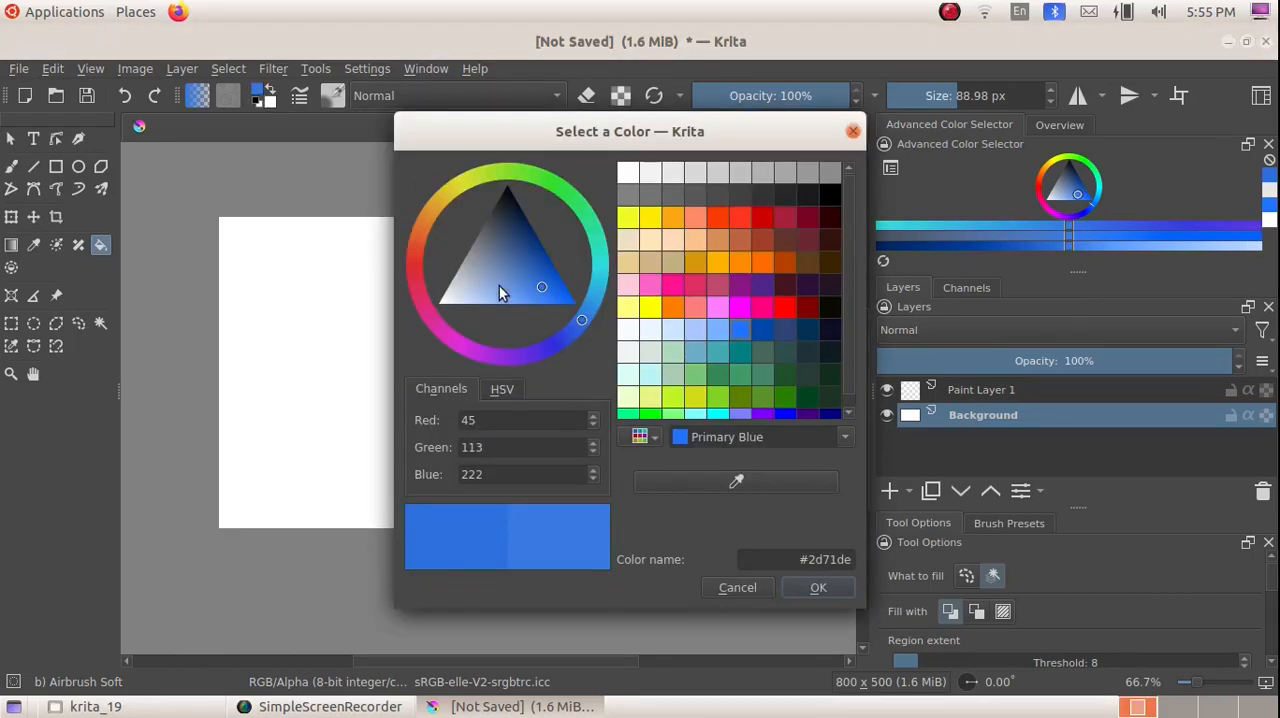
left_click(517, 296)
mouse_move(518, 294)
left_mouse_down()
mouse_move(546, 302)
mouse_move(556, 288)
left_mouse_up()
left_click(818, 588)
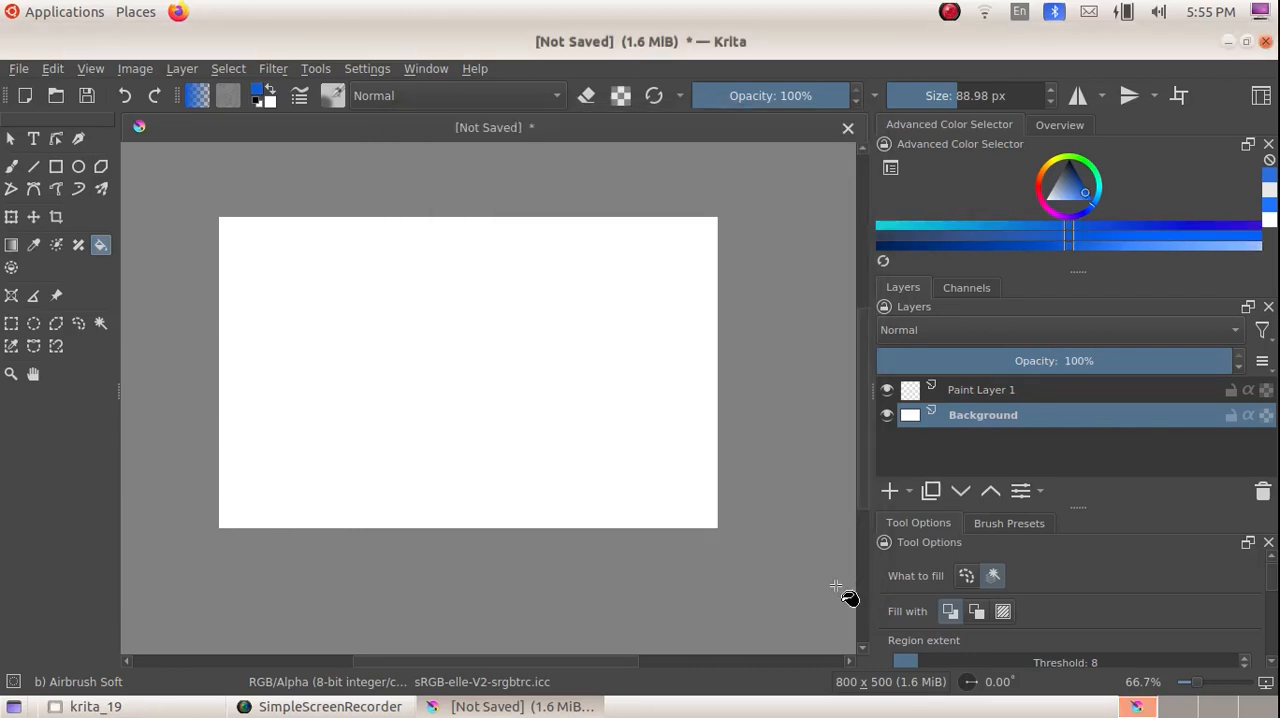
left_click(484, 314)
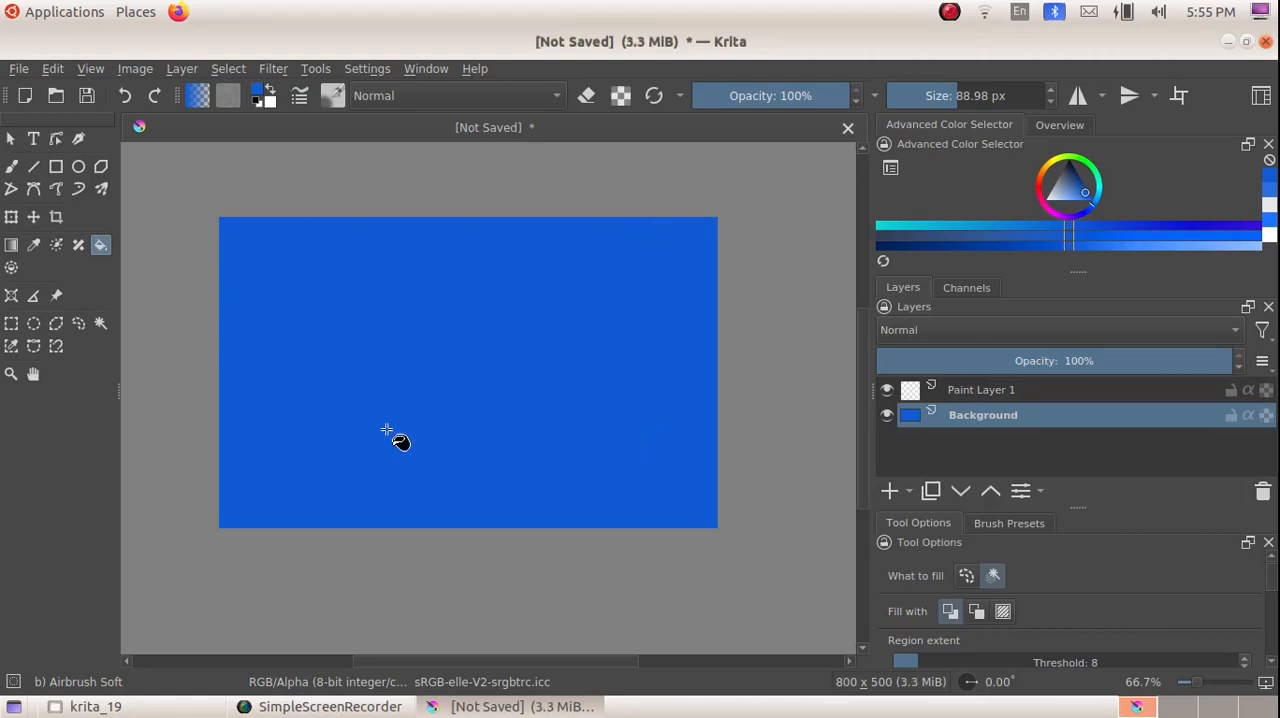
Step: Make Paint Layer 1 the active layer and show the Animation Timeline docker
key("Page_Up")
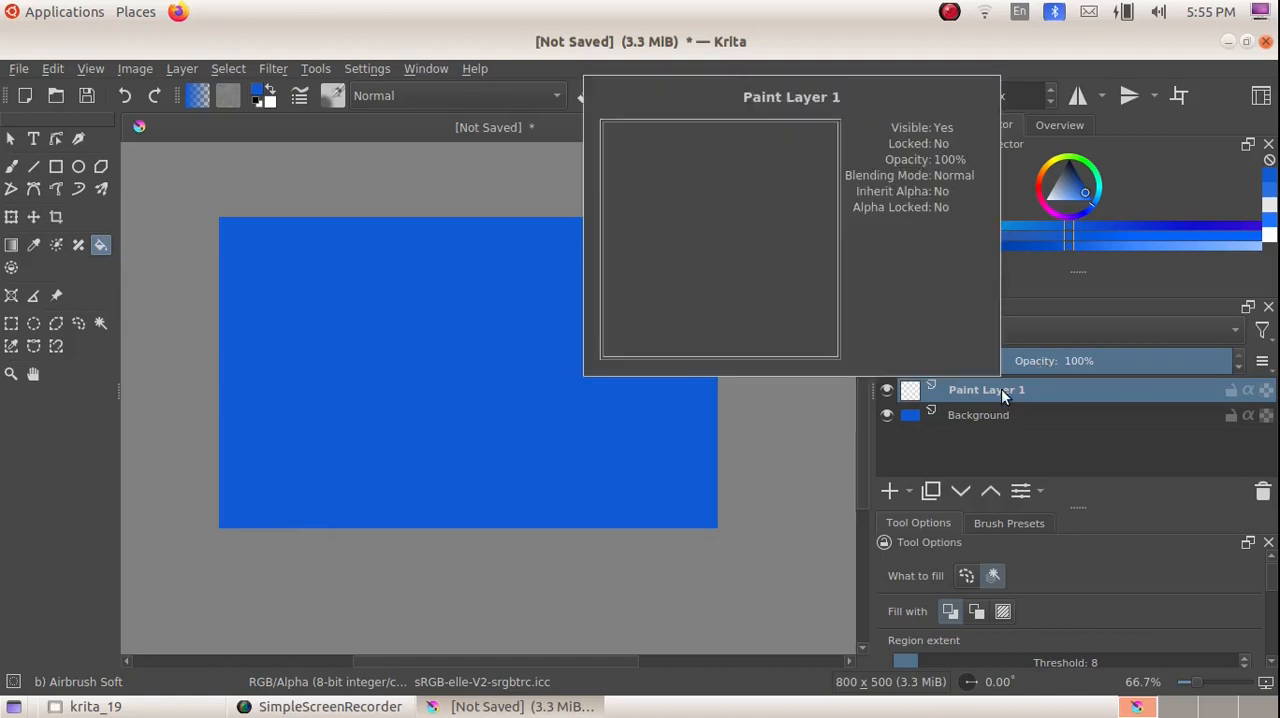
left_click(370, 69)
mouse_move(390, 222)
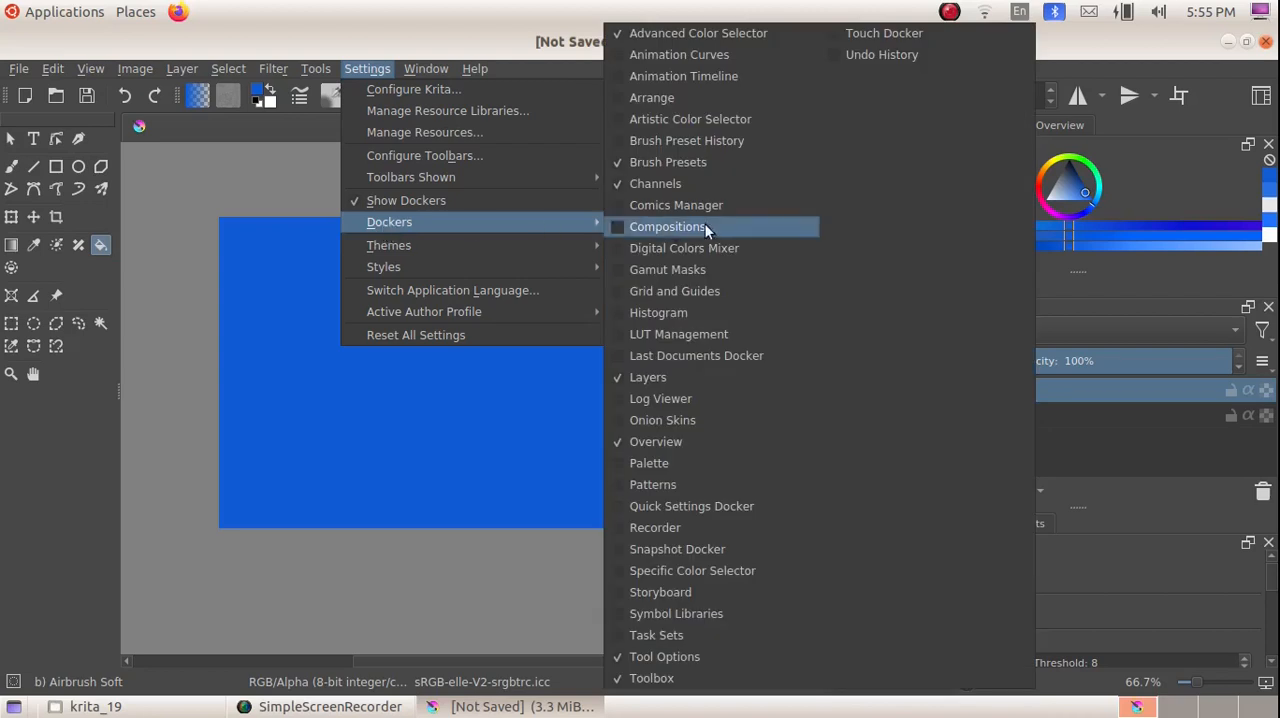
left_click(756, 75)
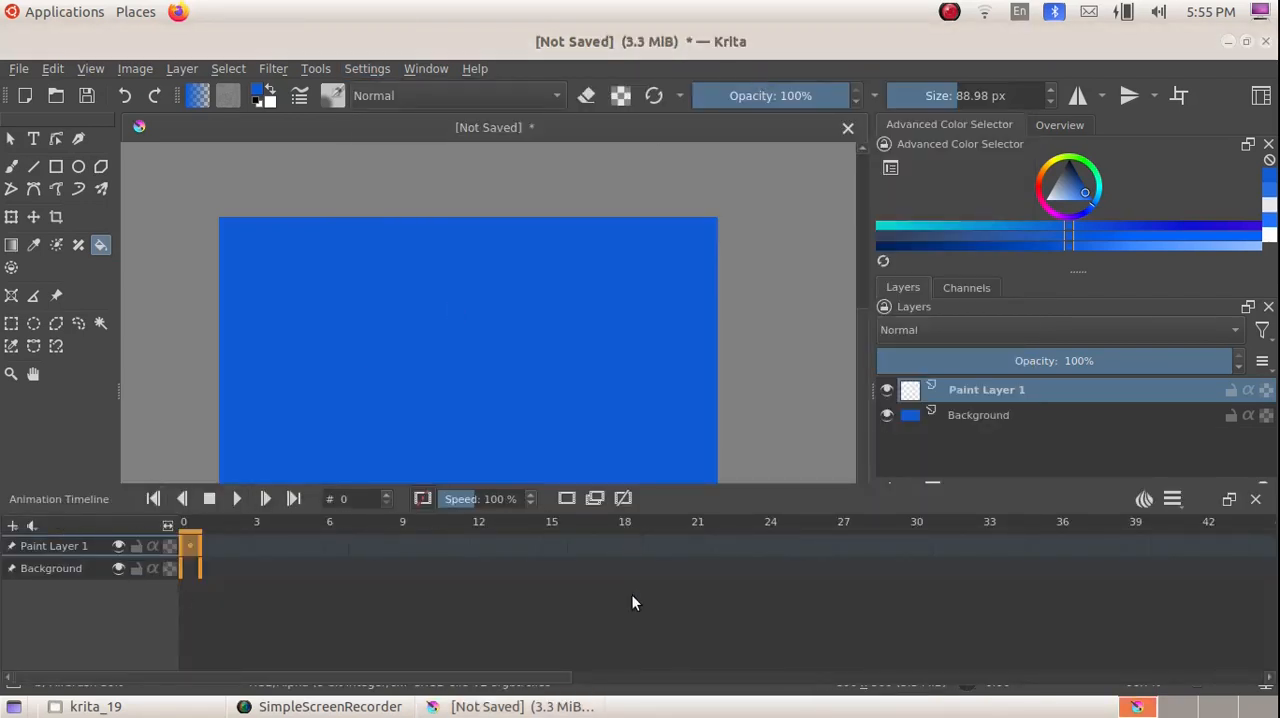
Step: Add a blank frame at frame 0 of Paint Layer 1
left_click(191, 546)
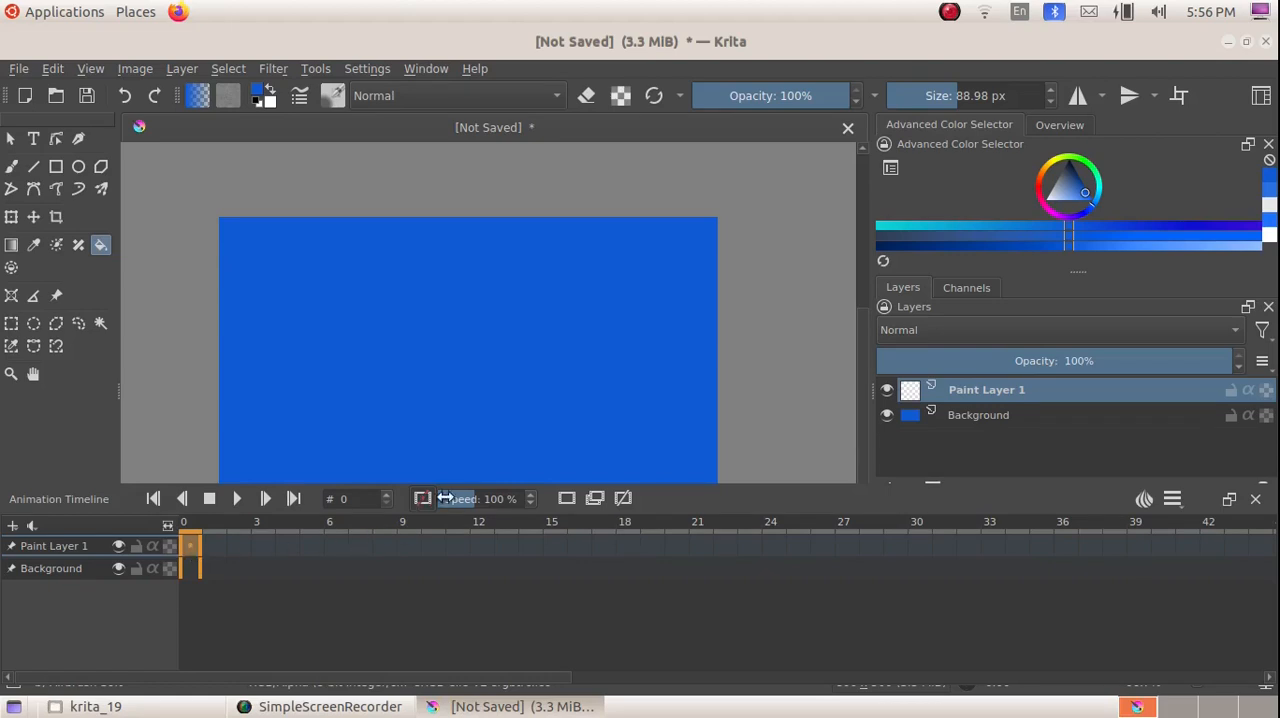
left_click(567, 499)
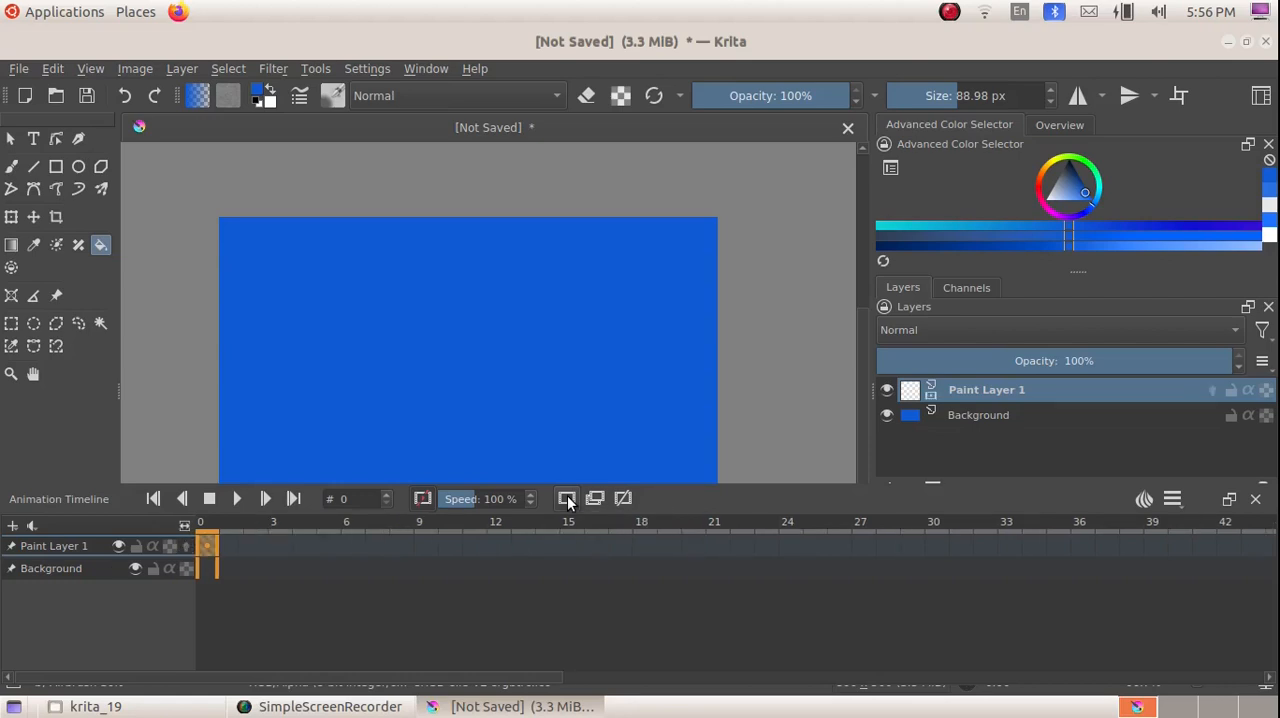
left_click(205, 545)
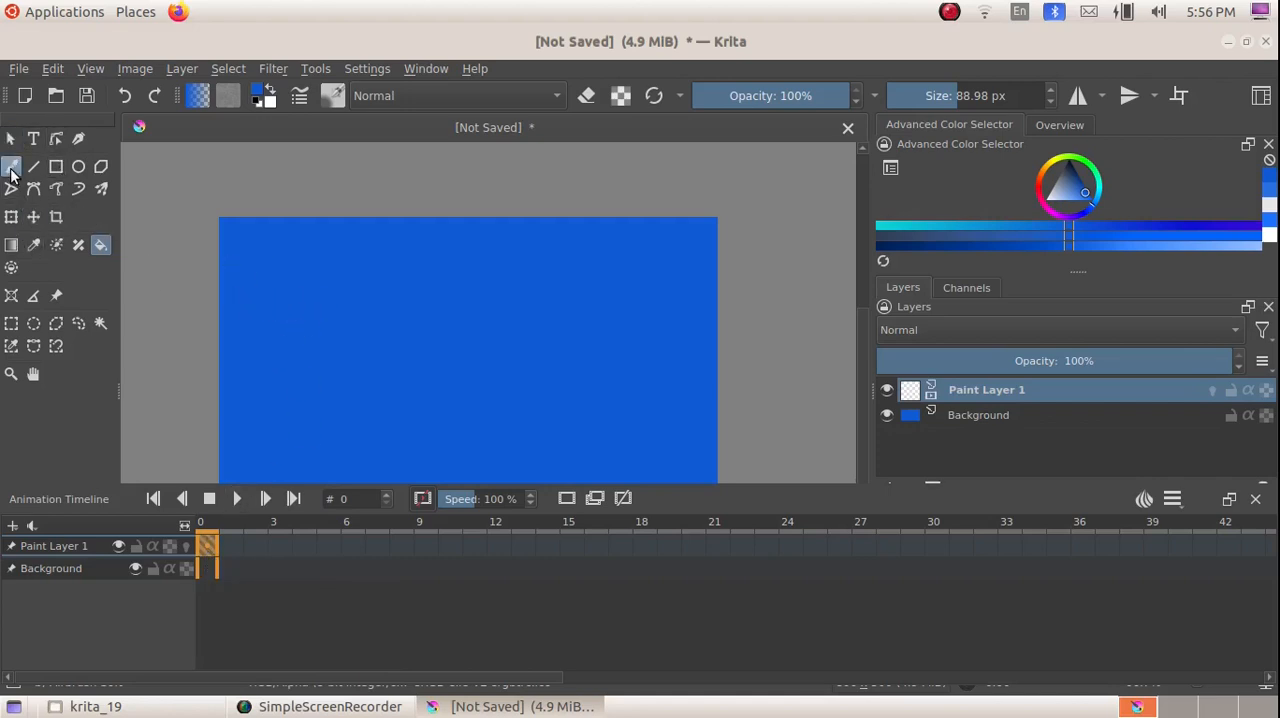
Step: Set up the freehand brush with the Airbrush Soft preset and the near-white foreground color #fdfdff
left_click(11, 168)
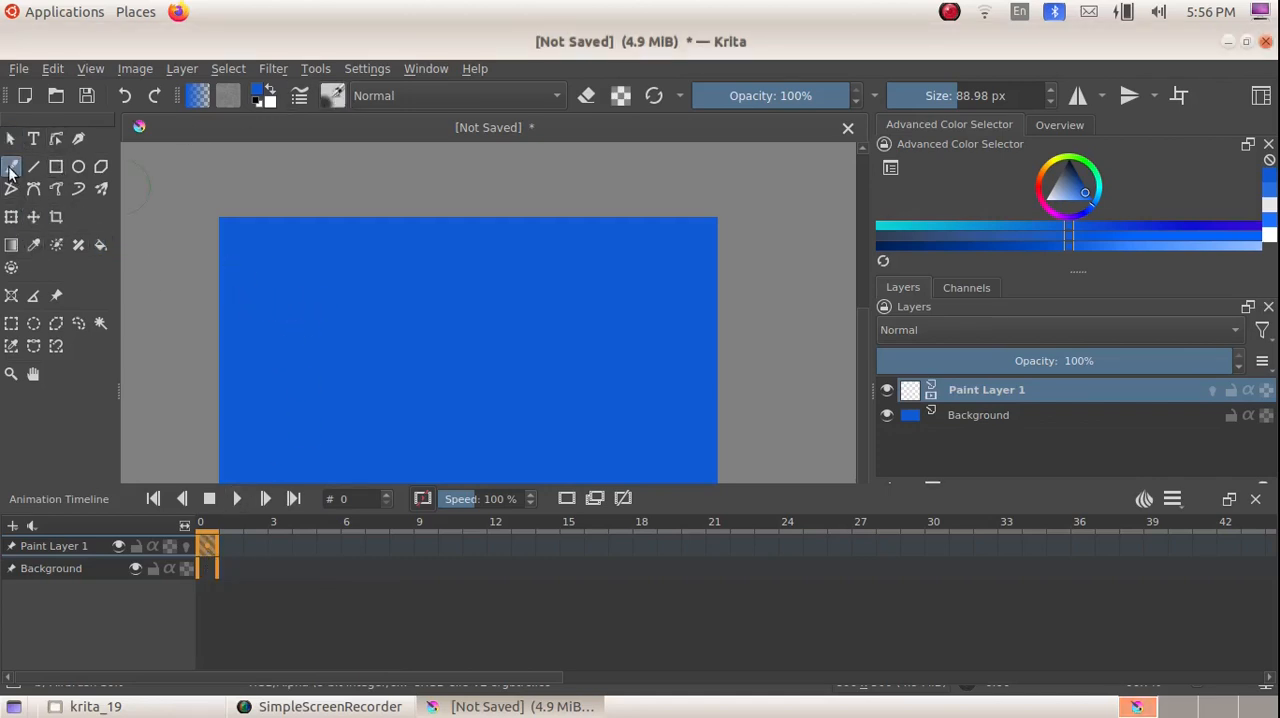
left_click(334, 95)
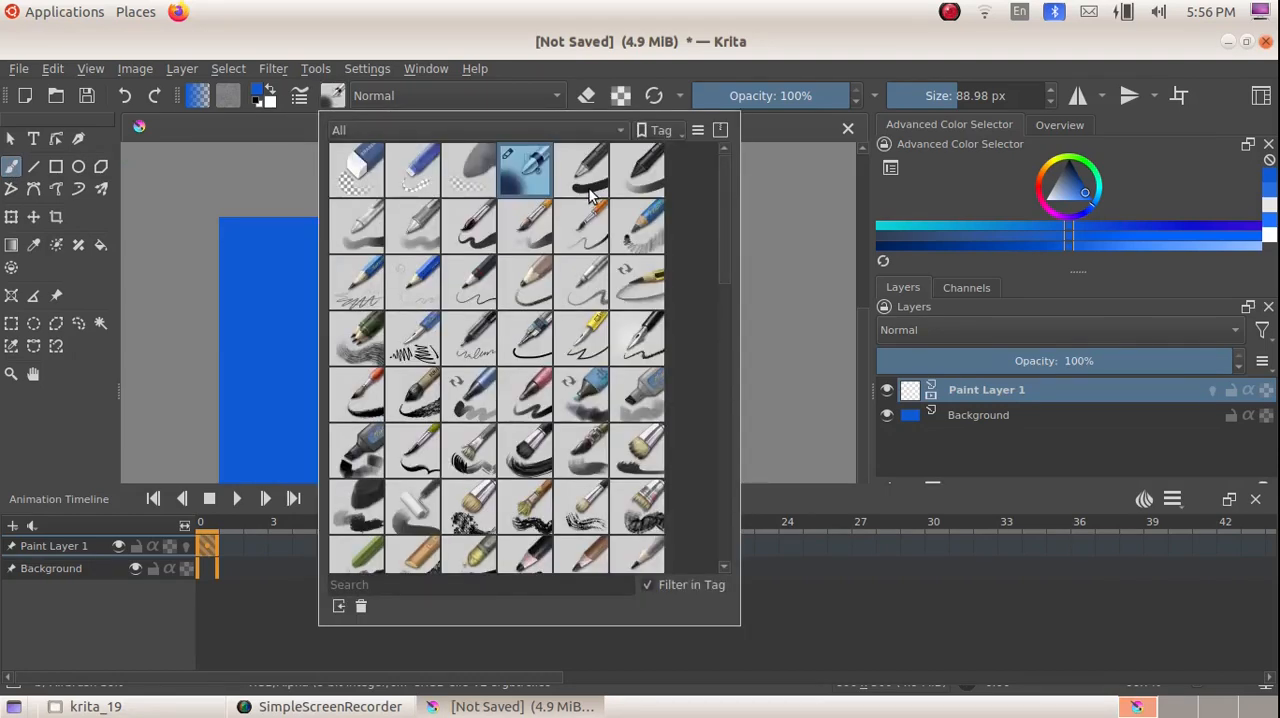
left_click(530, 181)
left_click(768, 172)
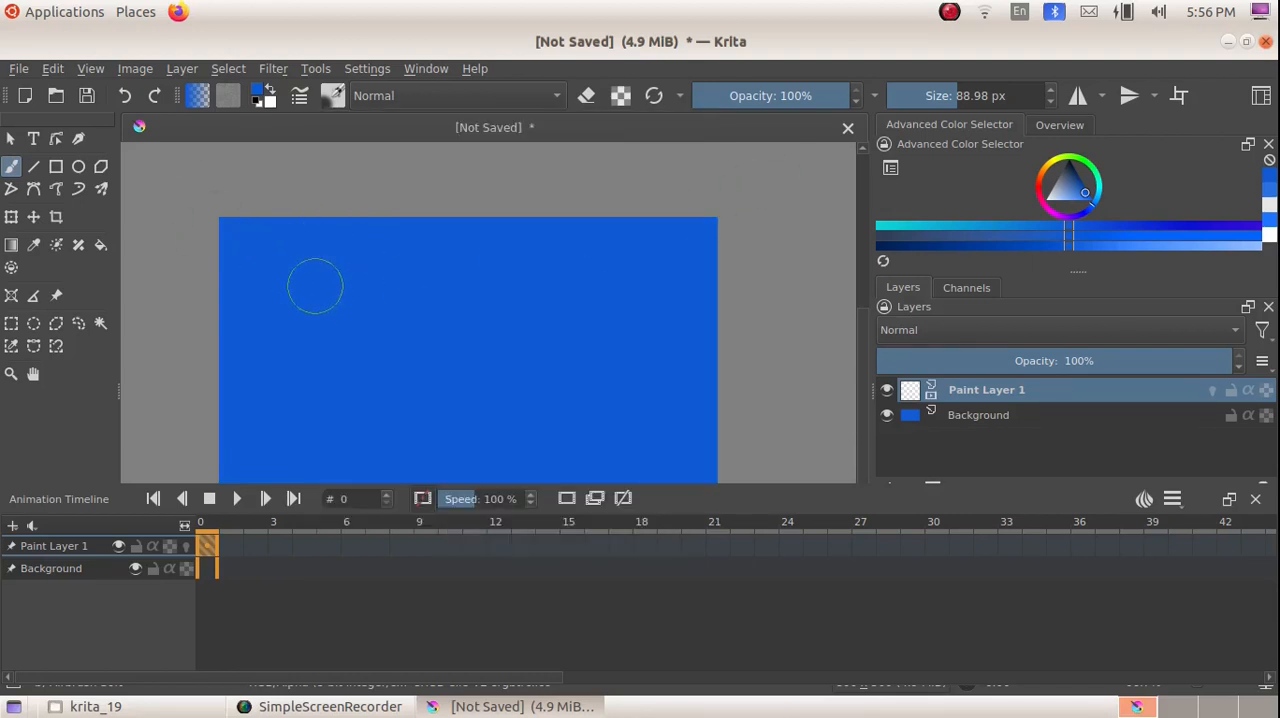
left_click(262, 95)
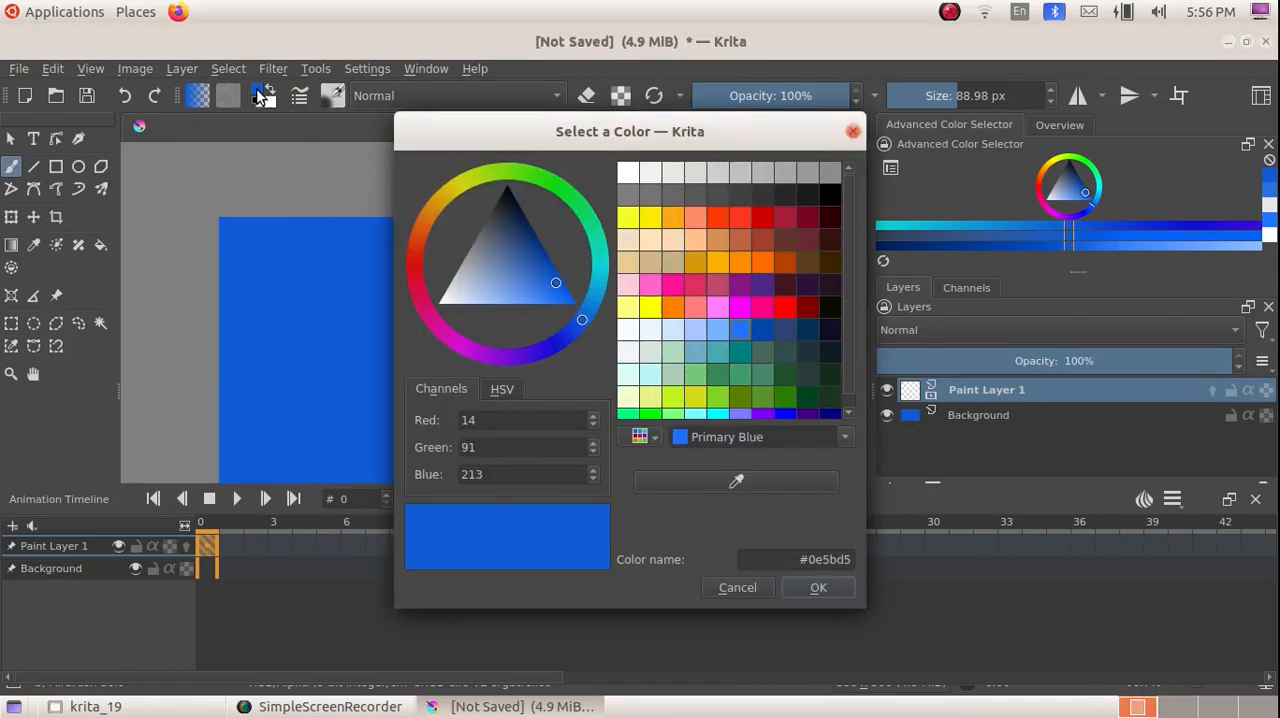
left_click_drag(473, 271, 443, 306)
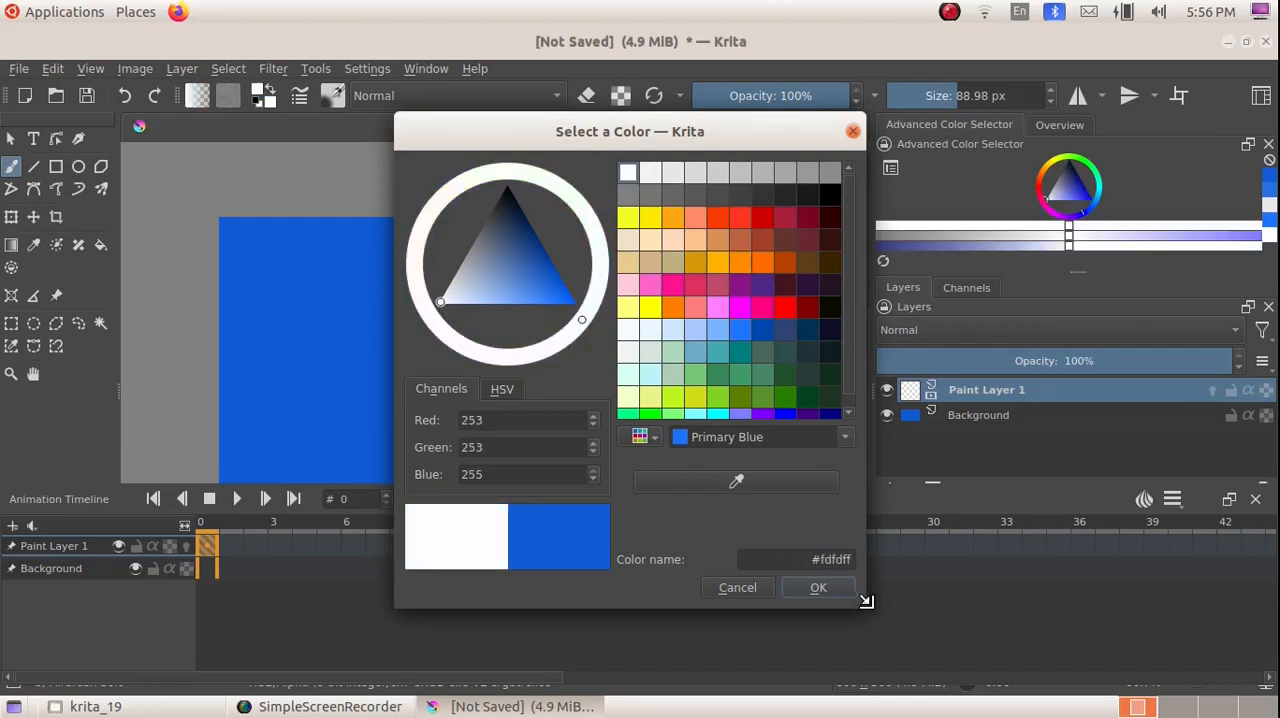
left_click(818, 587)
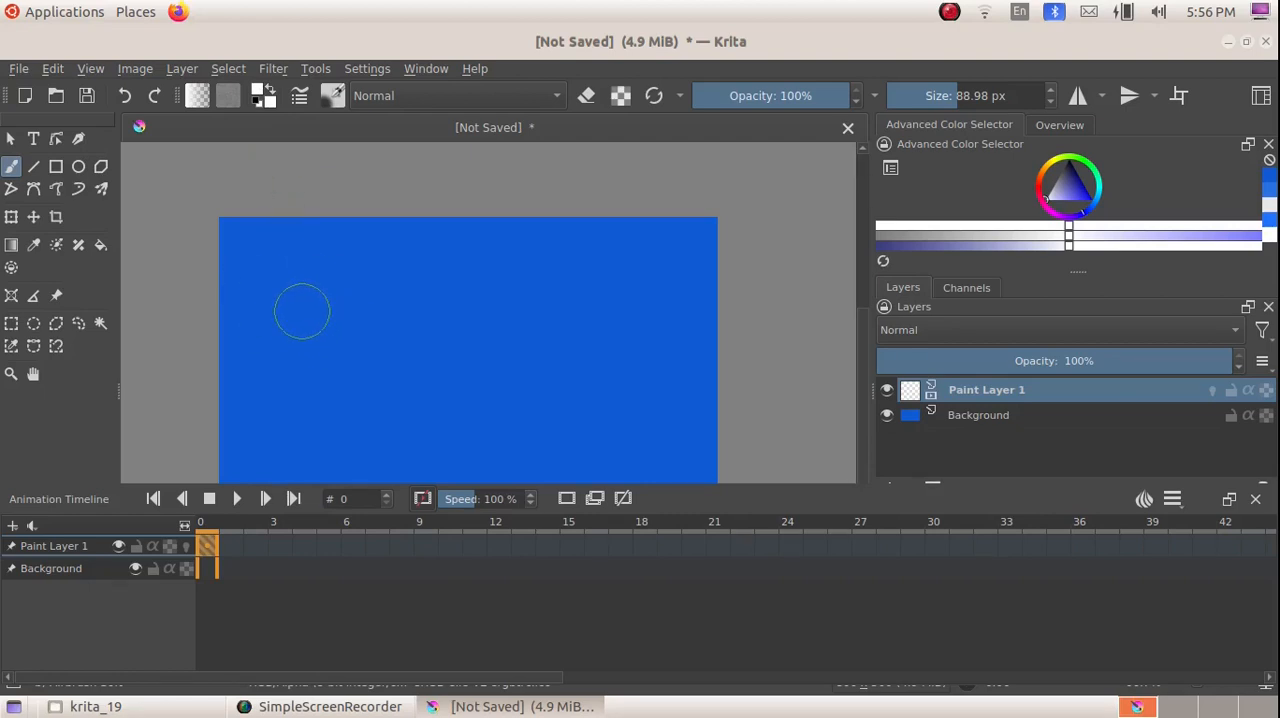
Step: Paint a small soft cloud in the upper-left area of the canvas and move it to the canvas's left edge
mouse_move(303, 310)
left_mouse_down()
mouse_move(284, 292)
mouse_move(303, 272)
mouse_move(363, 274)
mouse_move(371, 288)
mouse_move(355, 316)
mouse_move(318, 305)
mouse_move(323, 290)
mouse_move(349, 297)
mouse_move(329, 282)
mouse_move(314, 289)
mouse_move(351, 274)
mouse_move(366, 286)
mouse_move(349, 274)
left_mouse_up()
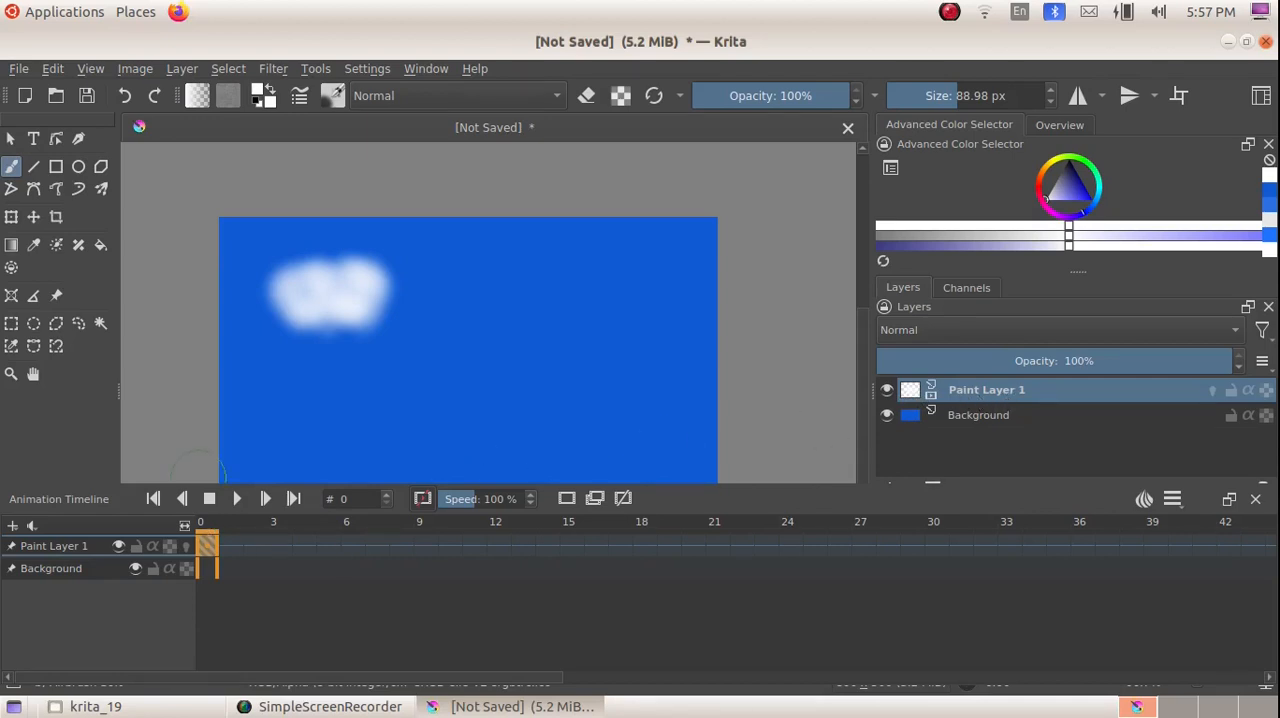
left_click(33, 218)
left_click_drag(313, 295, 257, 300)
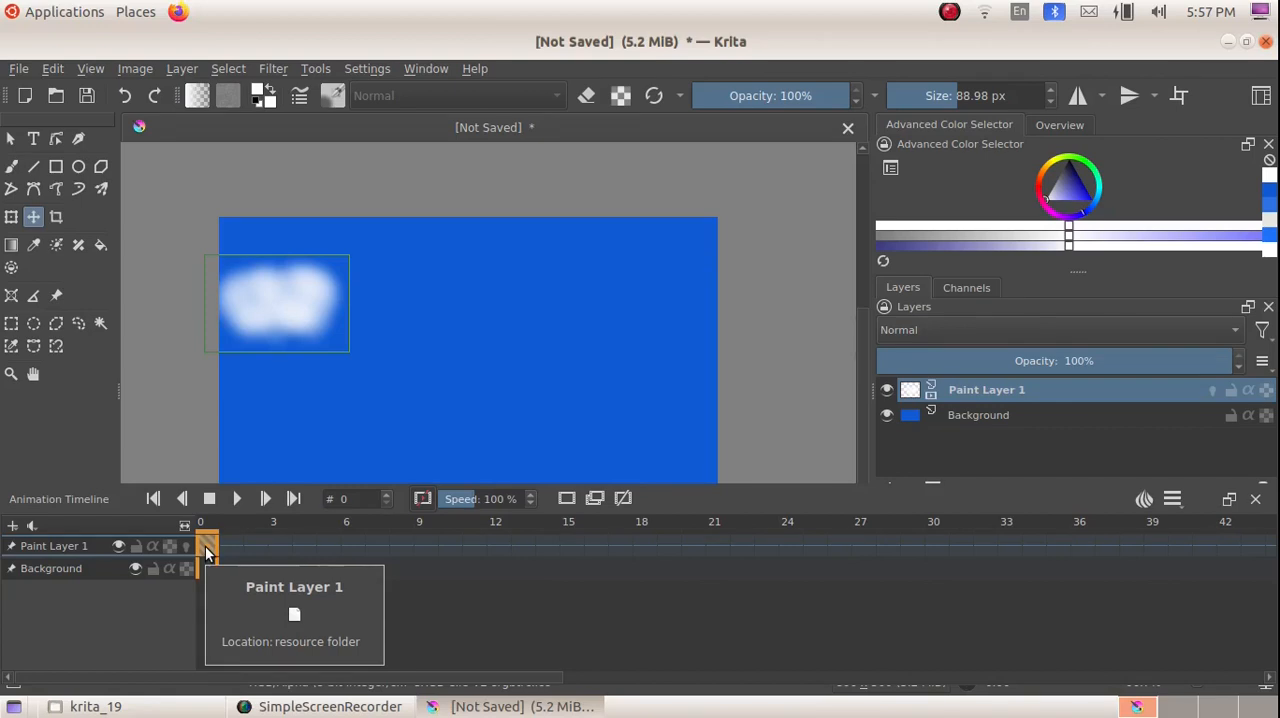
Step: Copy the cloud keyframe from frame 0 of Paint Layer 1 and paste it at frame 1
right_click(206, 543)
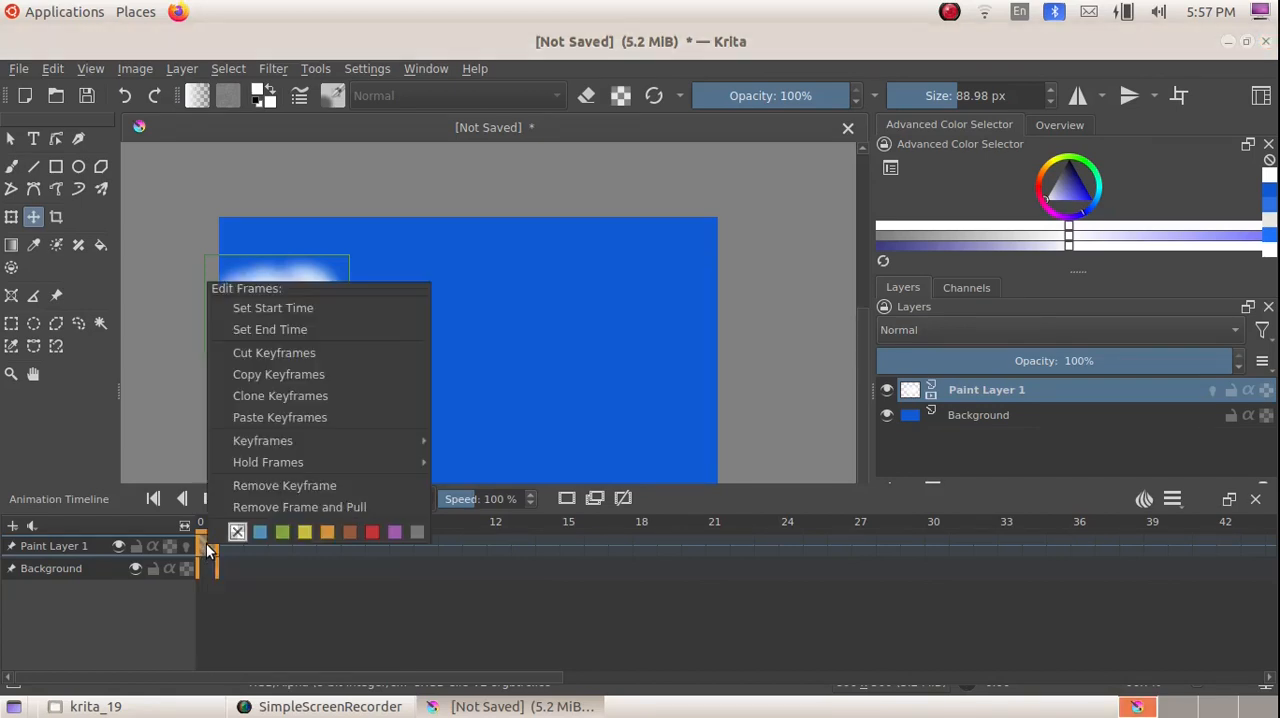
left_click(263, 373)
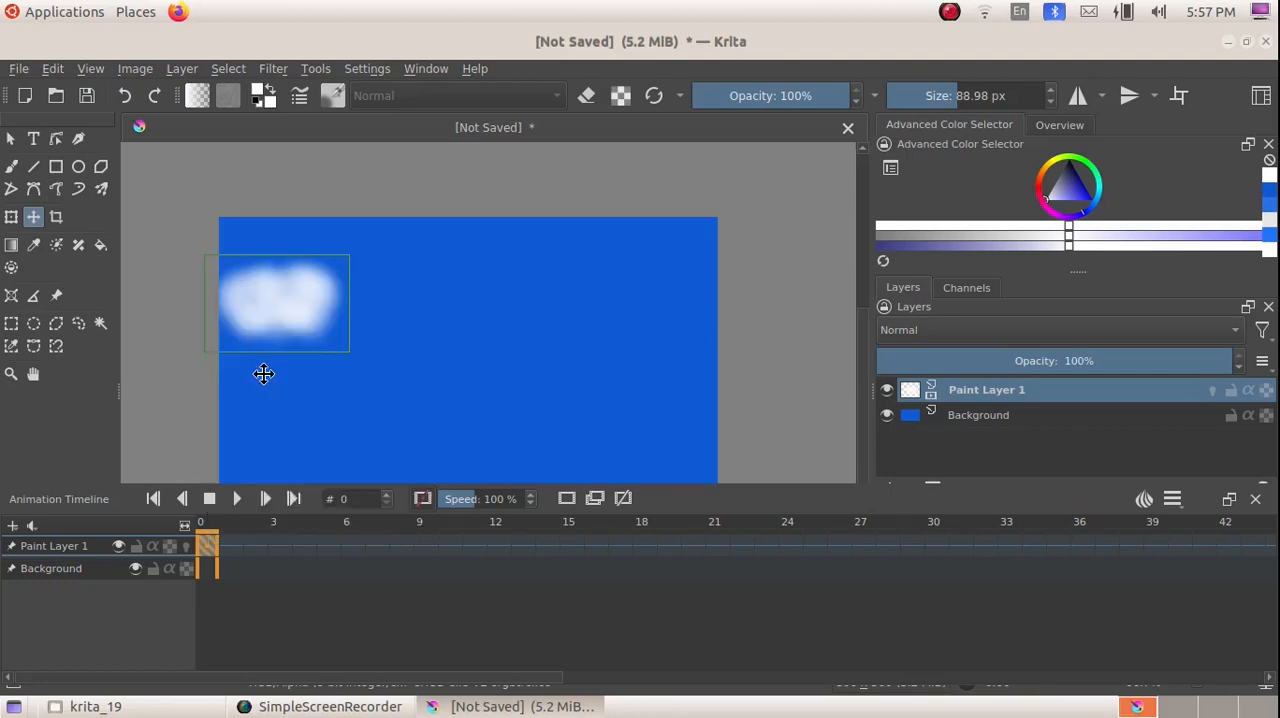
left_click(226, 543)
right_click(226, 544)
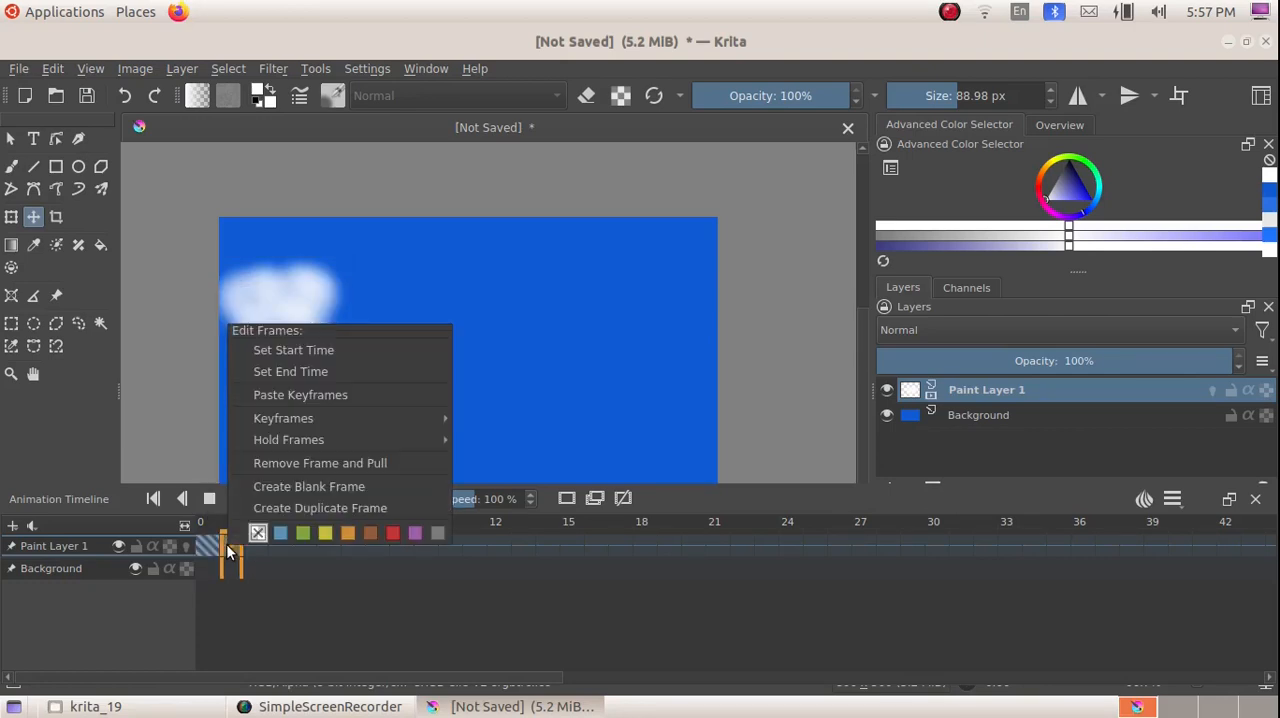
left_click(297, 398)
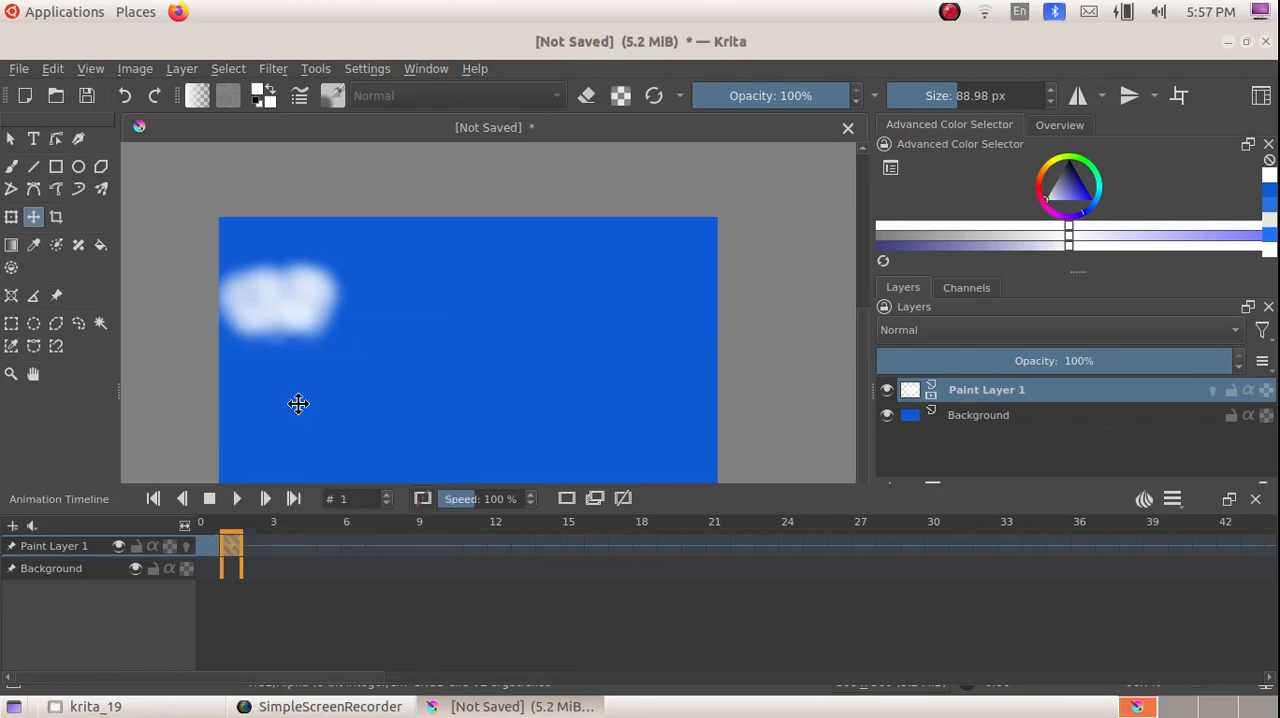
Step: Nudge the cloud on frame 1 slightly to the right and compare its position with frame 0
left_click(209, 550)
left_click(229, 545)
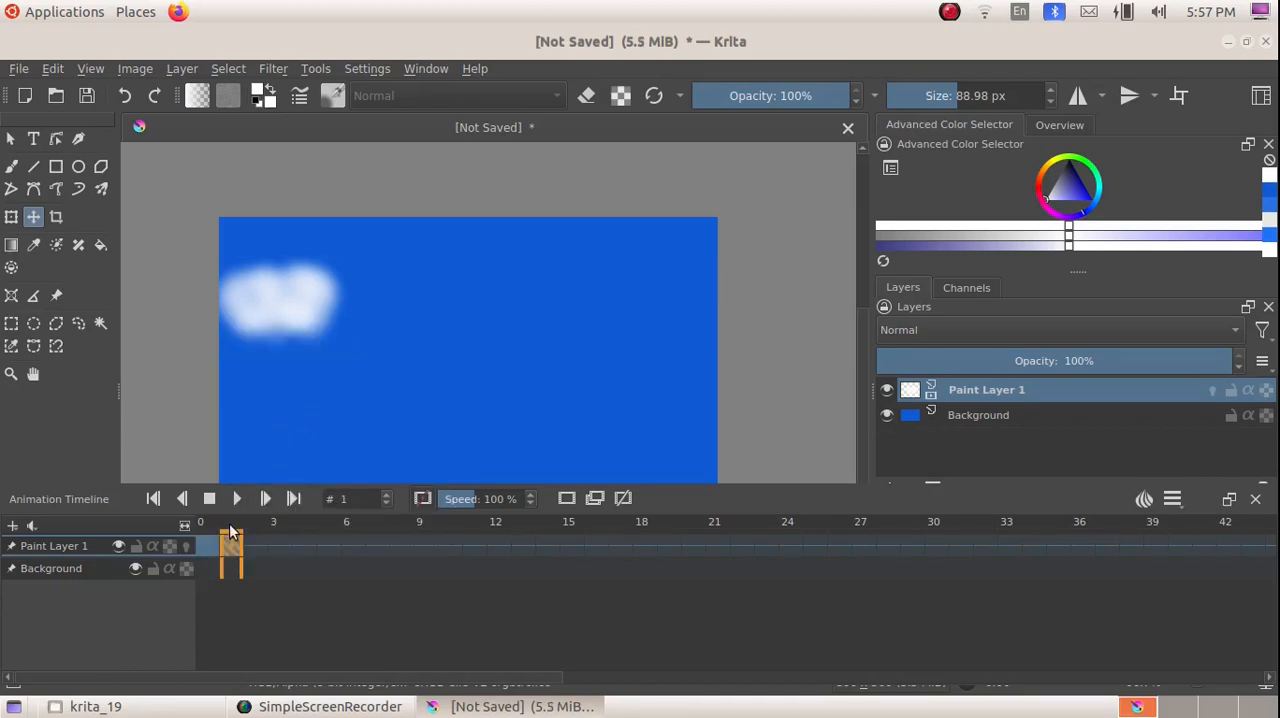
left_click(283, 325)
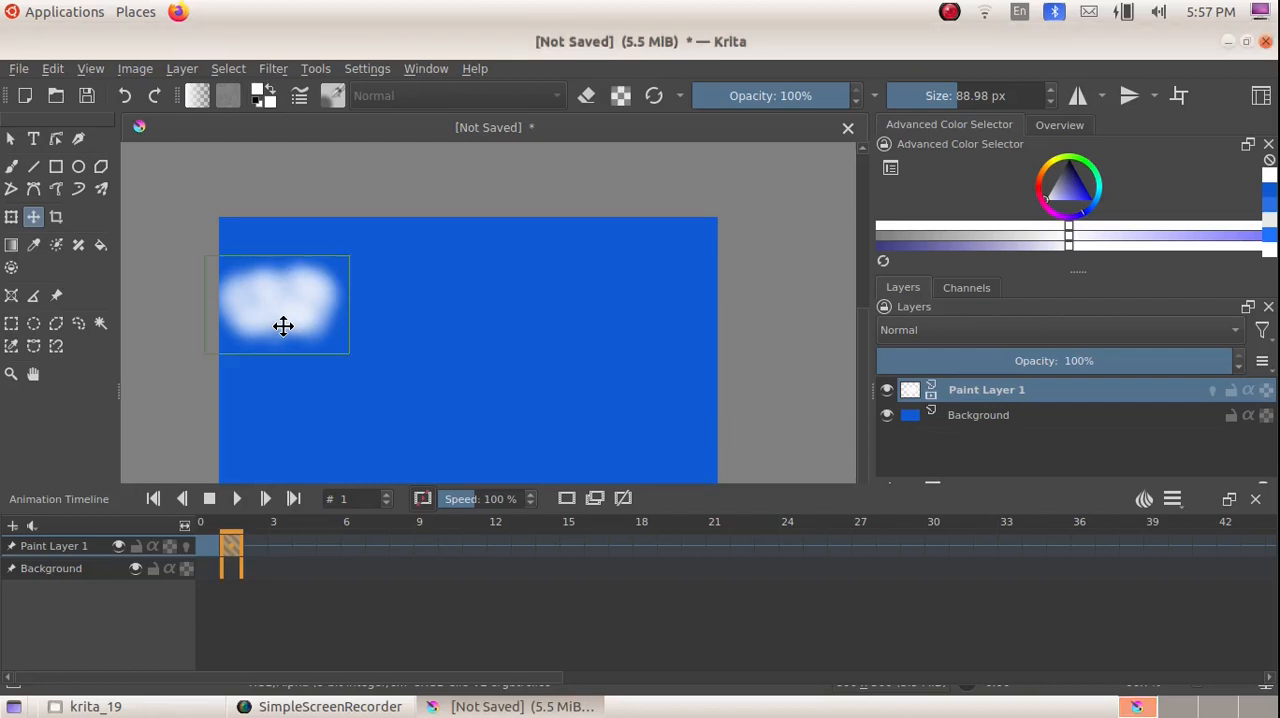
key("Right")
key("Right")
key("Right")
key("Right")
key("Right")
key("Right")
key("Right")
key("Right")
key("Right")
key("Right")
key("Right")
key("Right")
key("Right")
key("Right")
key("Right")
key("Right")
key("Right")
key("Right")
key("Right")
key("Right")
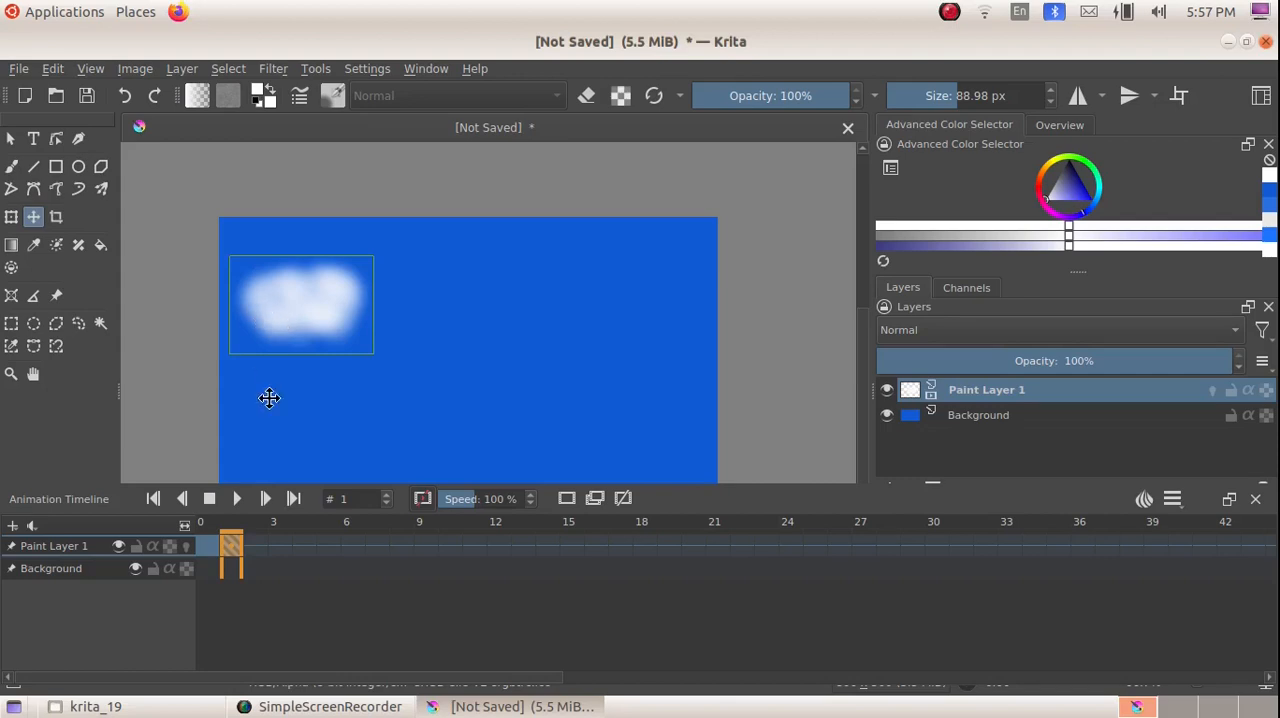
left_click(204, 549)
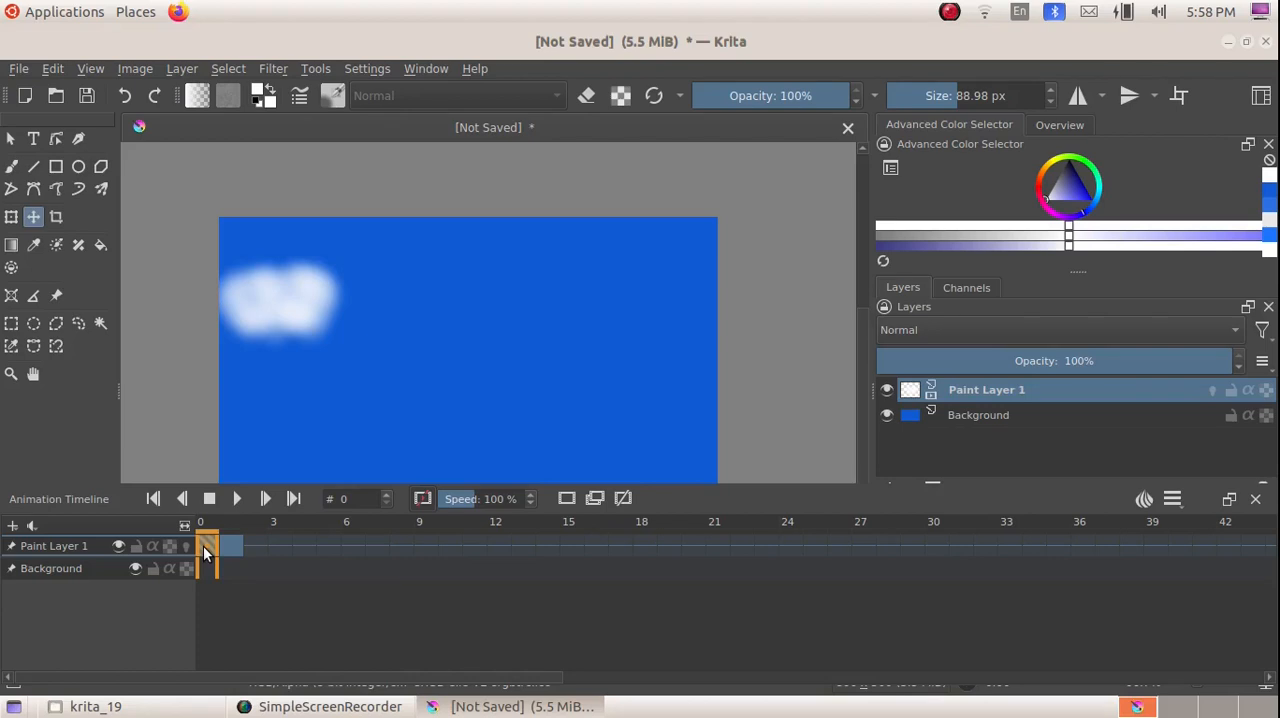
left_click(228, 550)
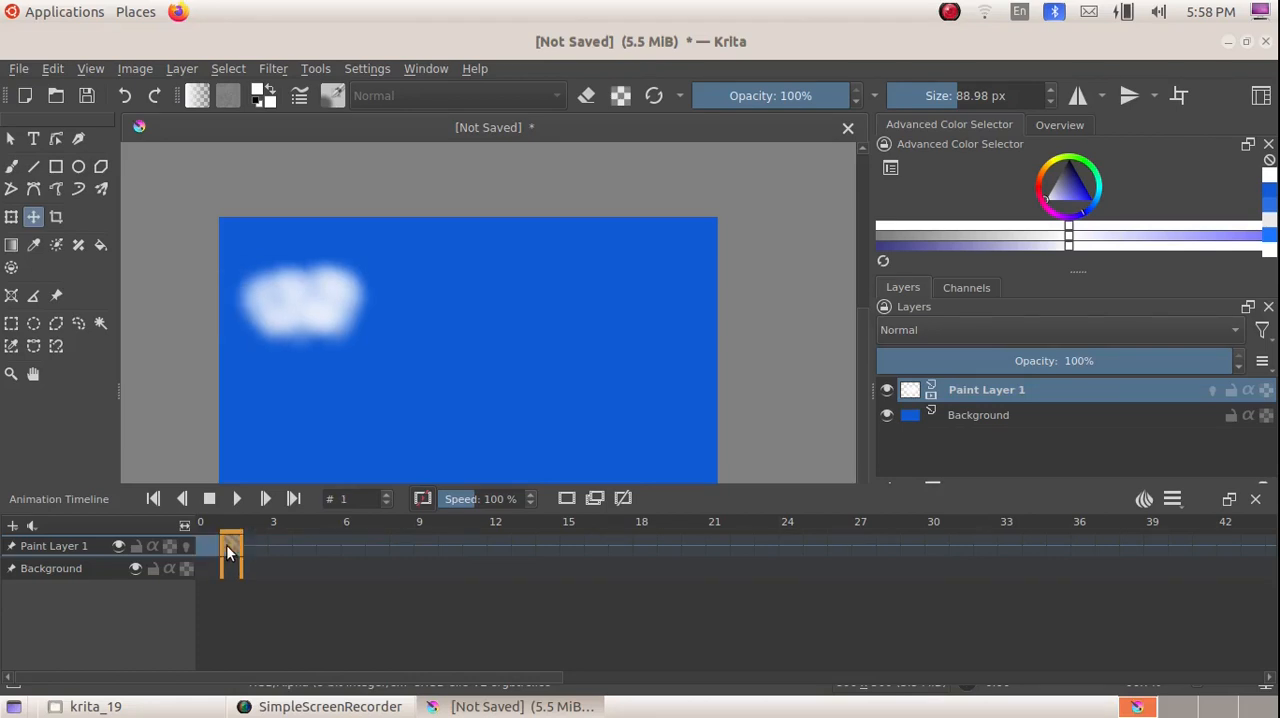
Step: Copy the keyframe at frame 1 of Paint Layer 1 and paste it at frame 2
right_click(228, 550)
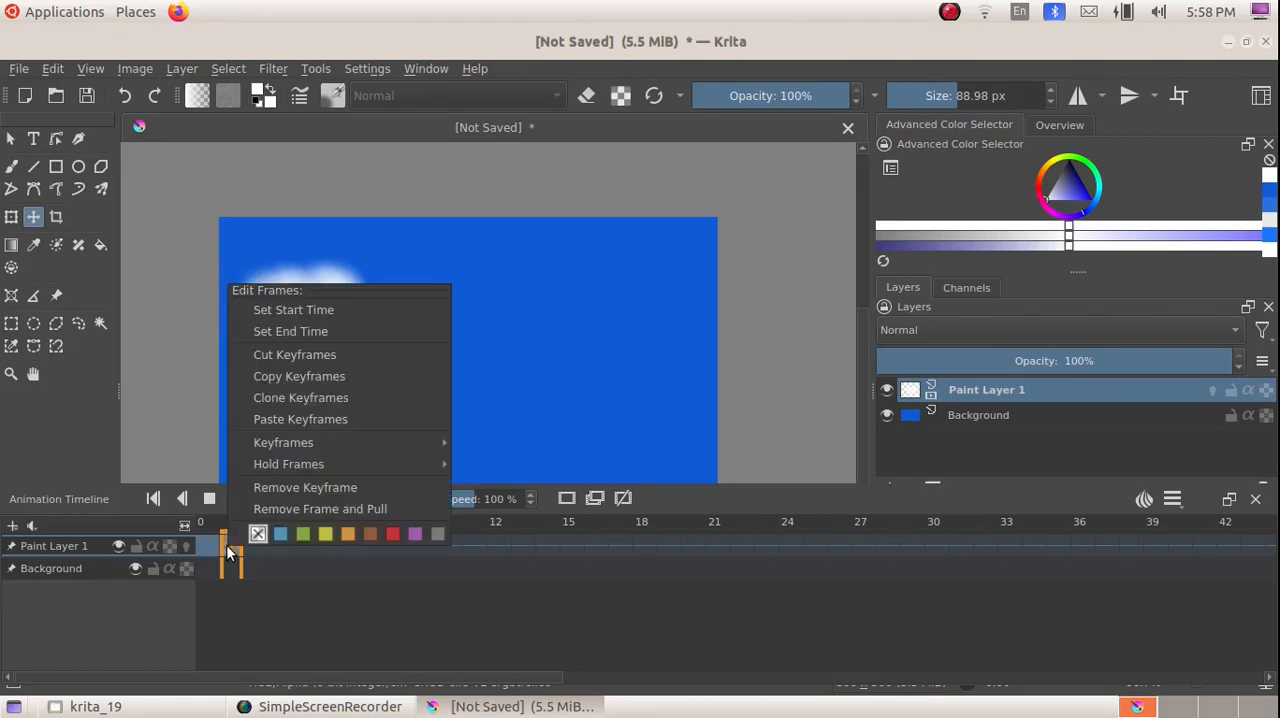
left_click(303, 376)
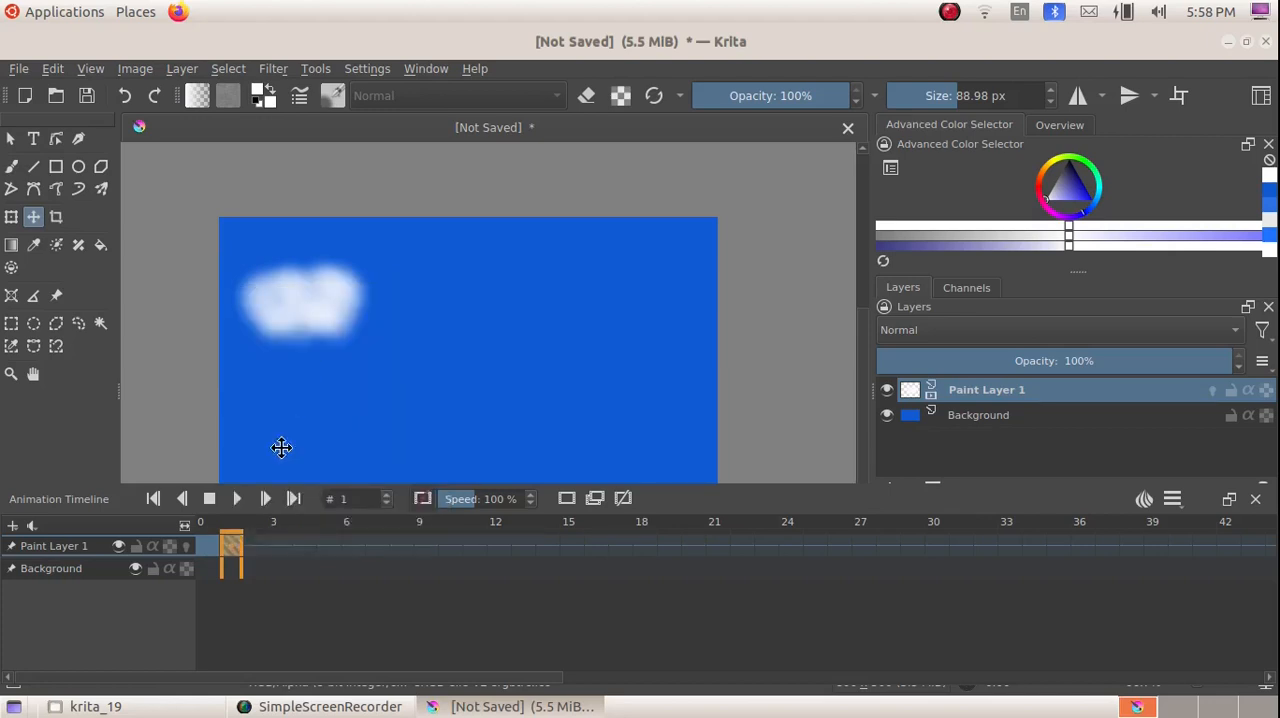
left_click(255, 546)
right_click(254, 544)
left_click(321, 394)
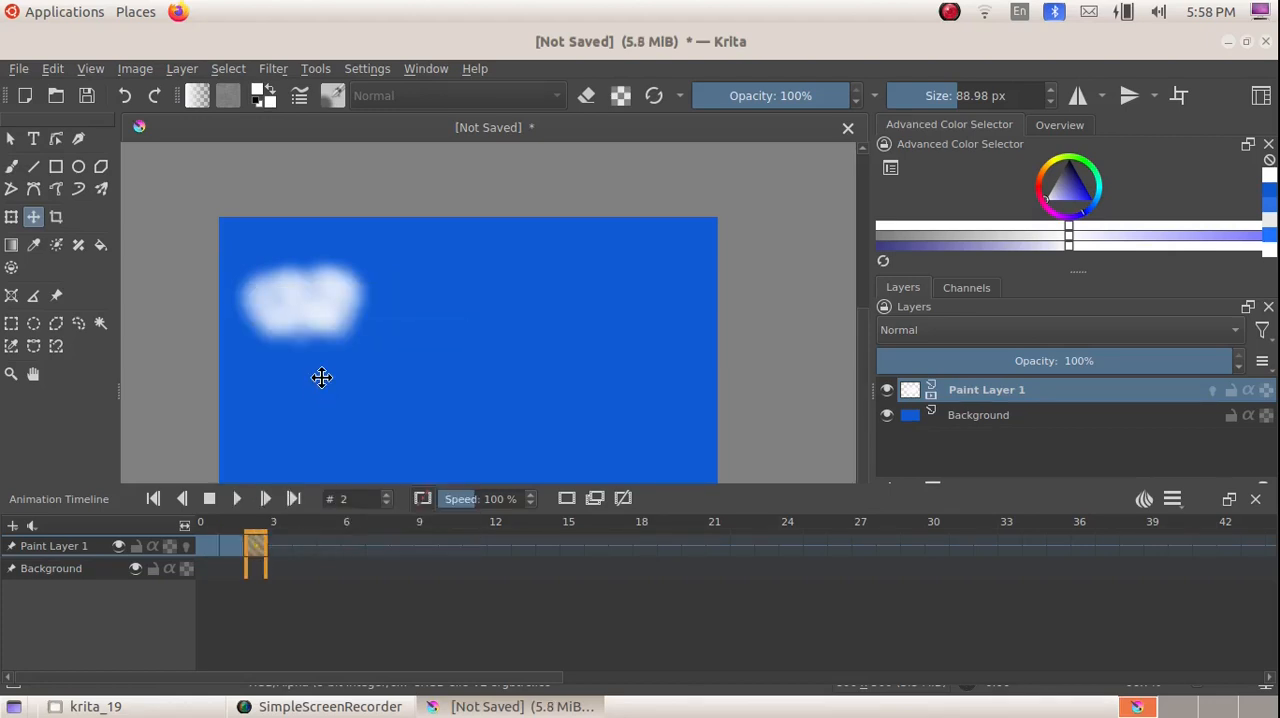
Step: Nudge the cloud on frame 2 further to the right by the same three increments
key("Right")
key("Right")
key("Right")
key("Right")
key("Right")
key("Right")
key("Right")
key("Right")
key("Right")
key("Right")
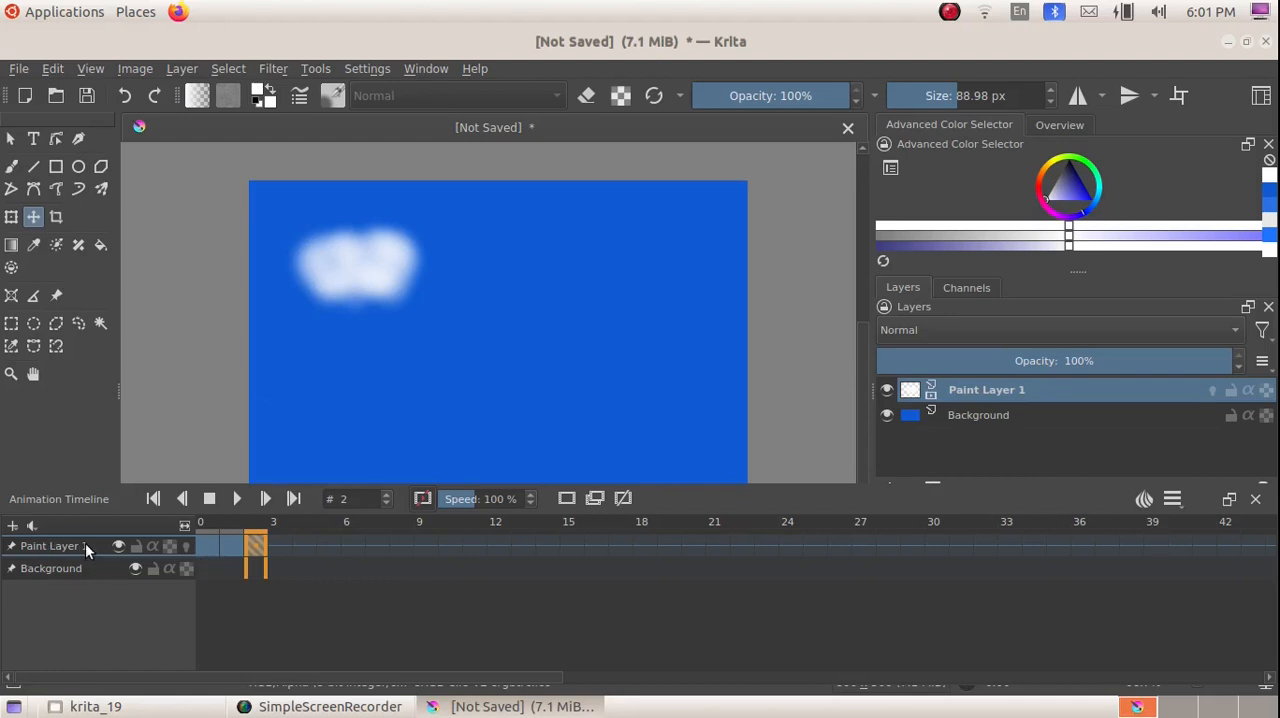
Step: Turn on onion skins for Paint Layer 1 and check the cloud's spacing against the earlier frames
left_click(184, 548)
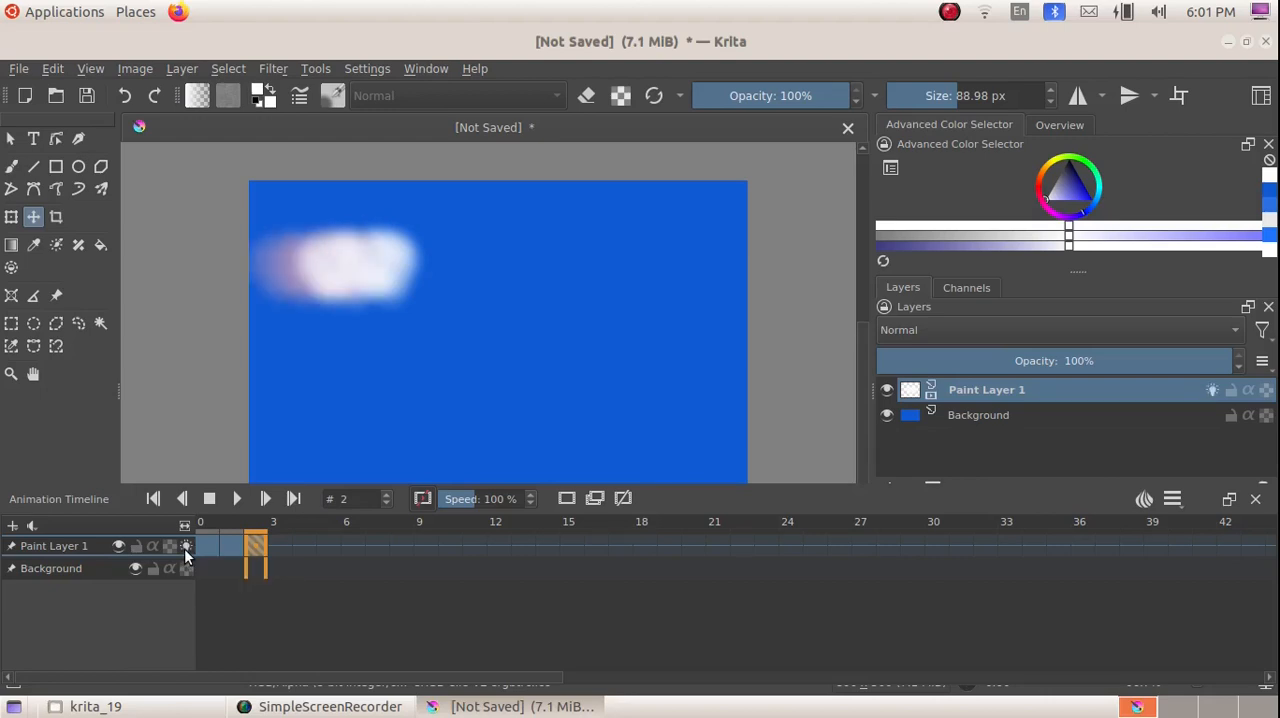
left_click_drag(311, 264, 289, 266)
Step: Copy the keyframe at frame 2 of Paint Layer 1 and paste it at frame 3
right_click(255, 549)
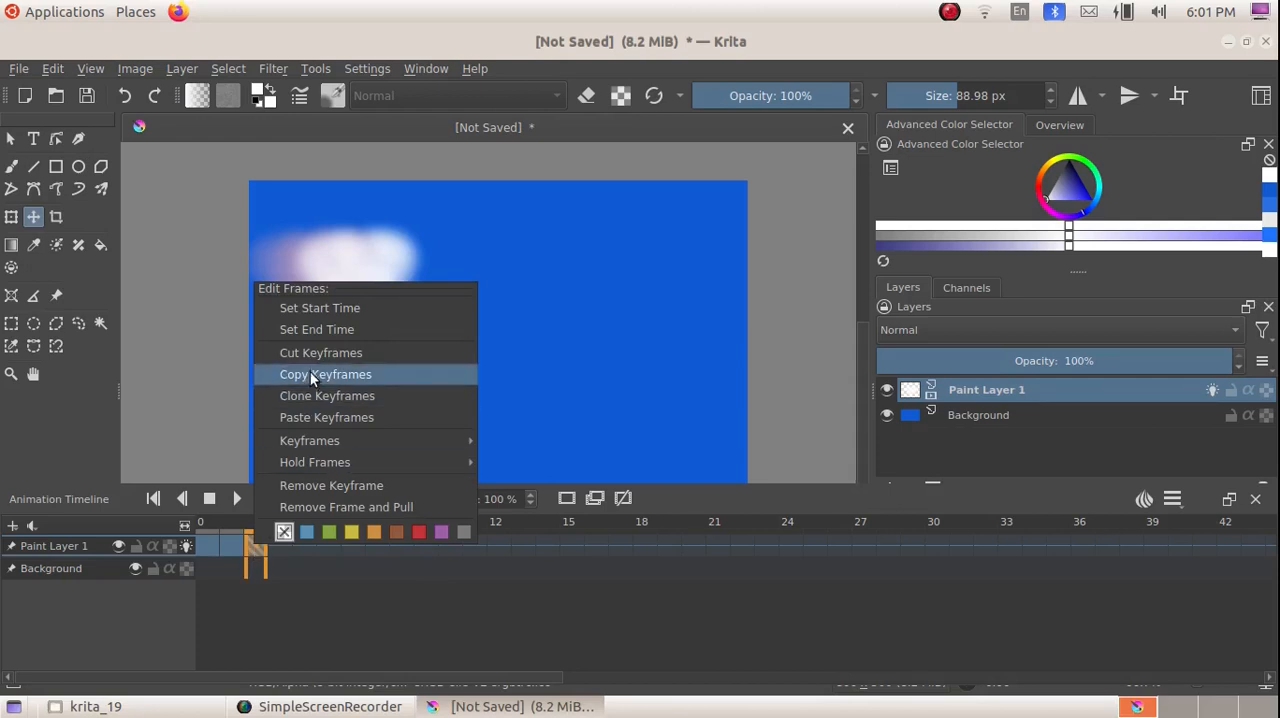
left_click(305, 374)
left_click(280, 545)
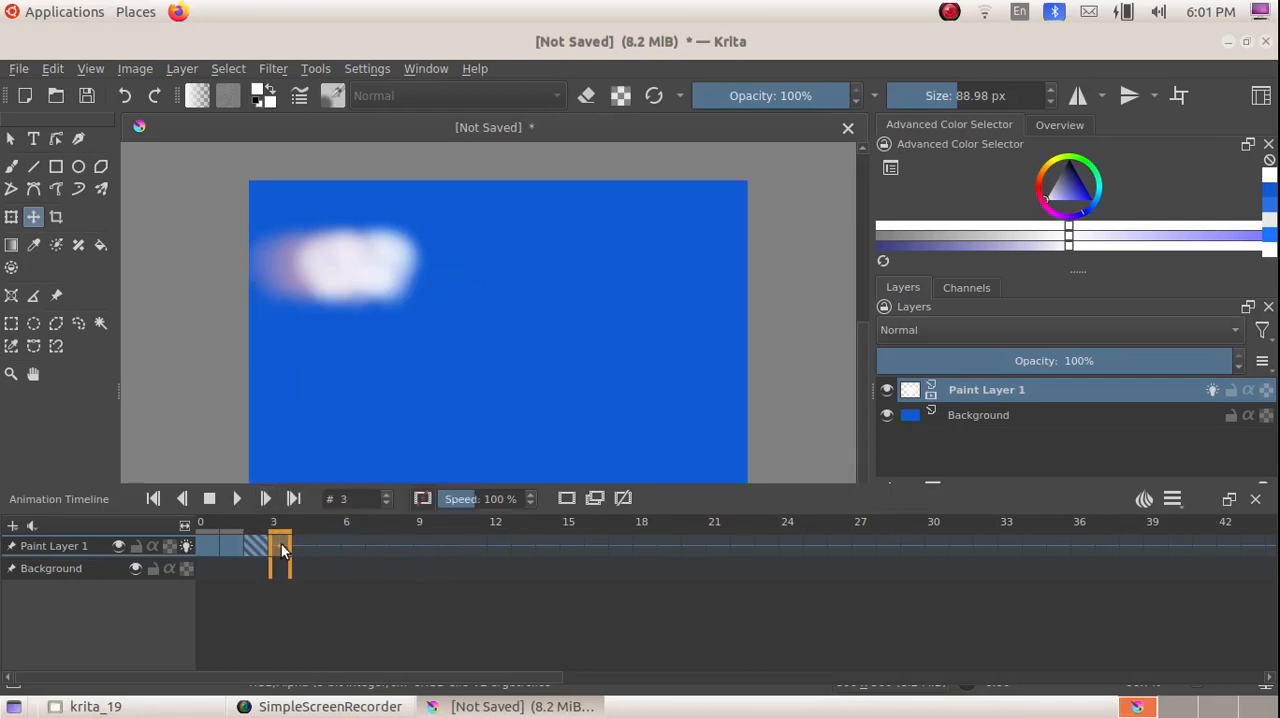
right_click(280, 545)
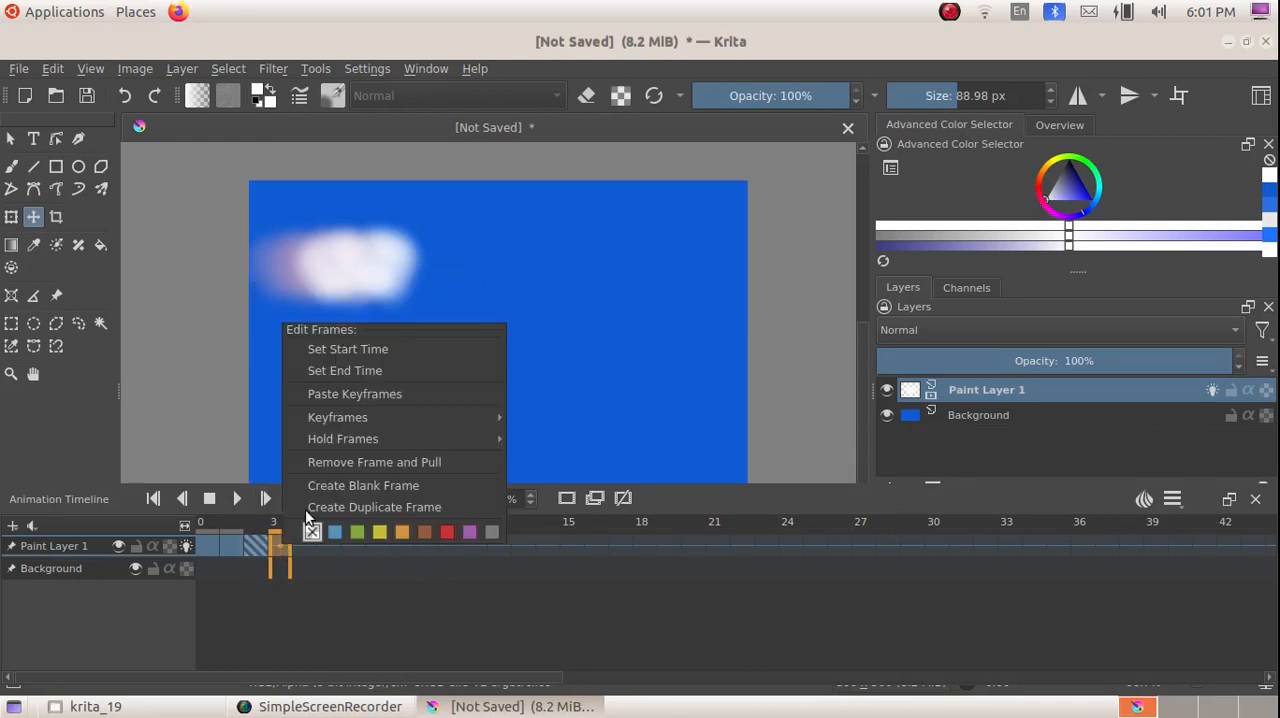
left_click(358, 395)
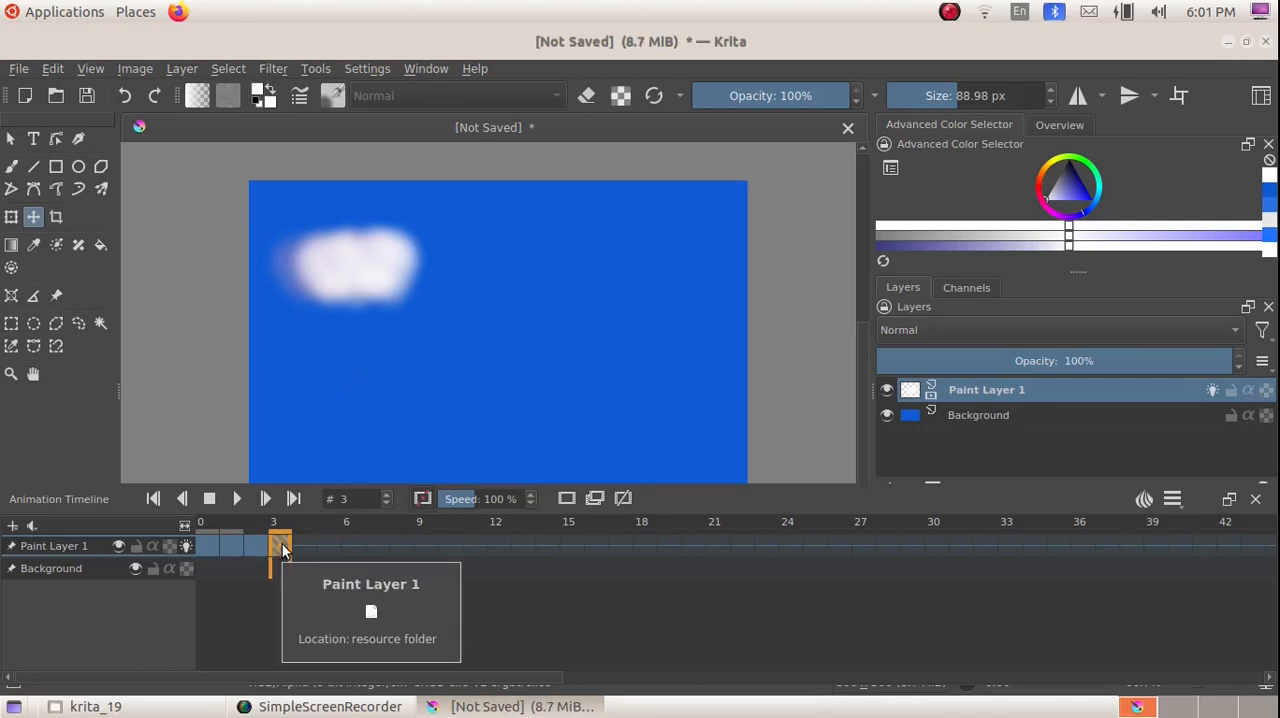
Step: Move the cloud on frame 3 further to the right by three nudge increments
left_click(334, 269)
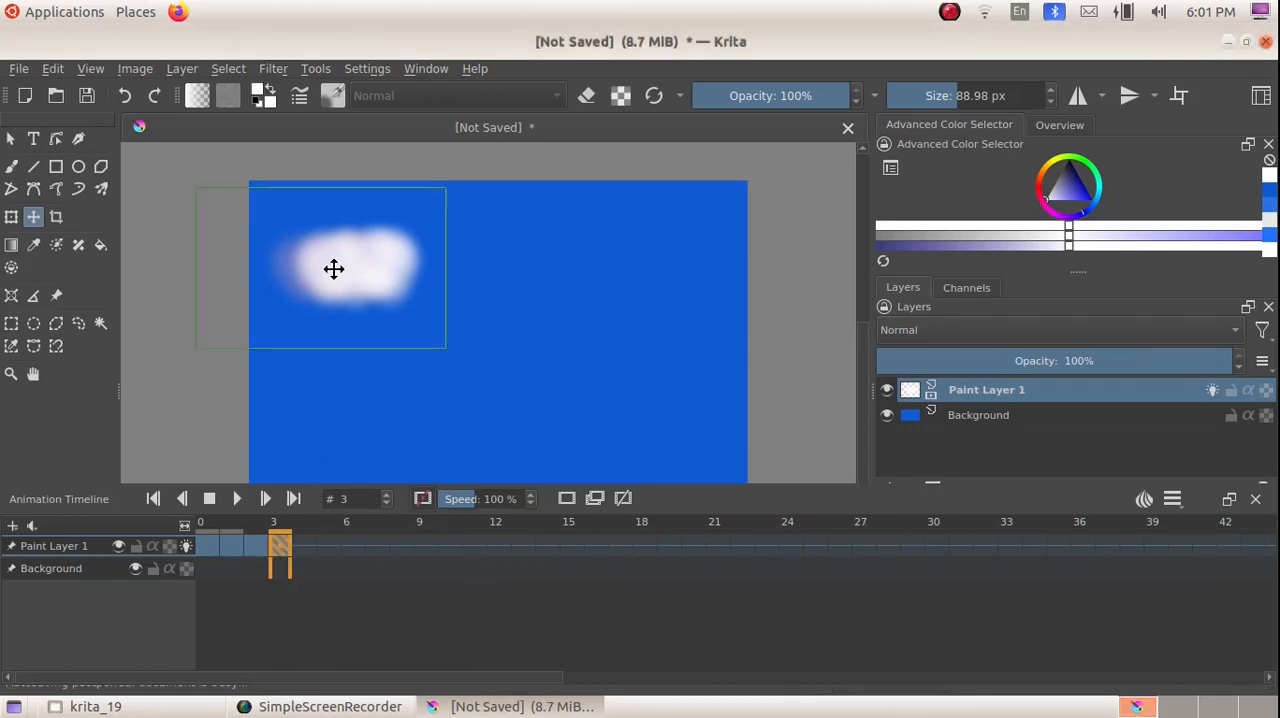
key("Right")
key("Right")
key("Right")
key("Right")
key("Right")
key("Right")
key("Right")
key("Right")
key("Right")
key("Right")
key("Right")
key("Right")
key("Right")
key("Right")
key("Right")
key("Right")
key("Right")
key("Right")
key("Right")
key("Right")
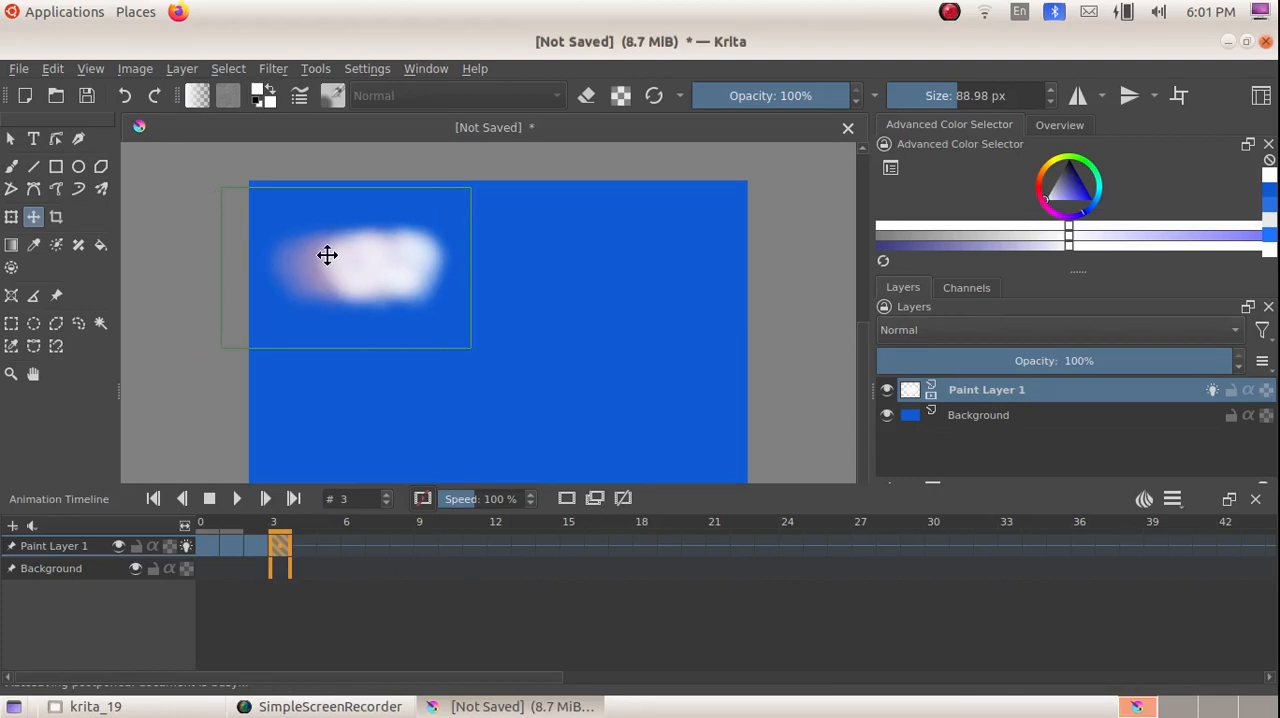
Step: Review frames 0 to 3 one by one, comparing the cloud's spacing with the onion skins of neighbouring frames
left_click(203, 545)
left_click(232, 547)
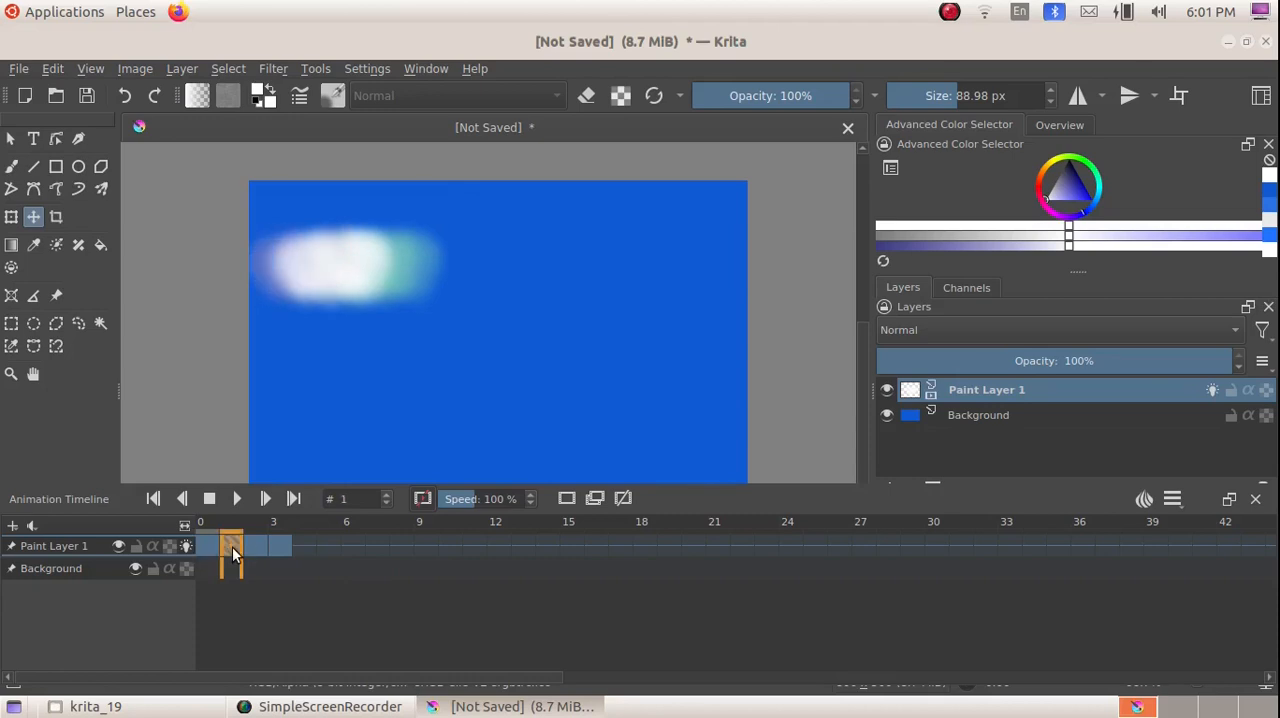
left_click(256, 547)
left_click(285, 540)
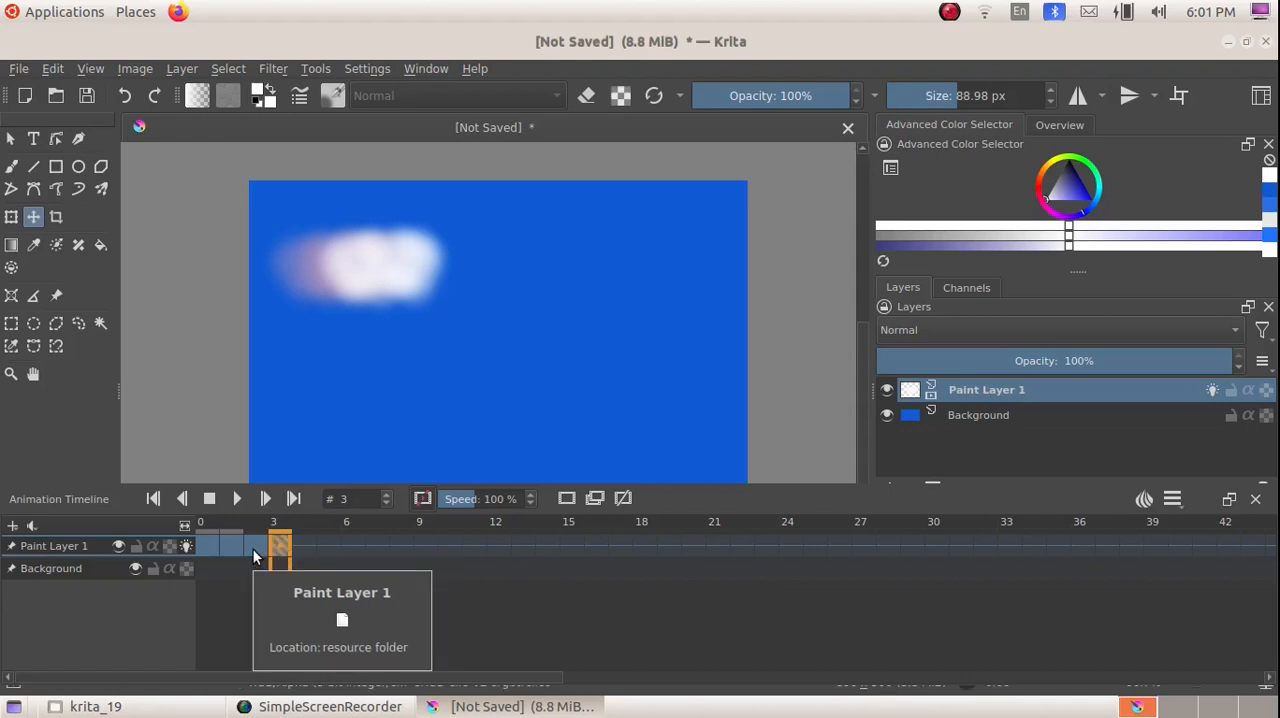
left_click(254, 548)
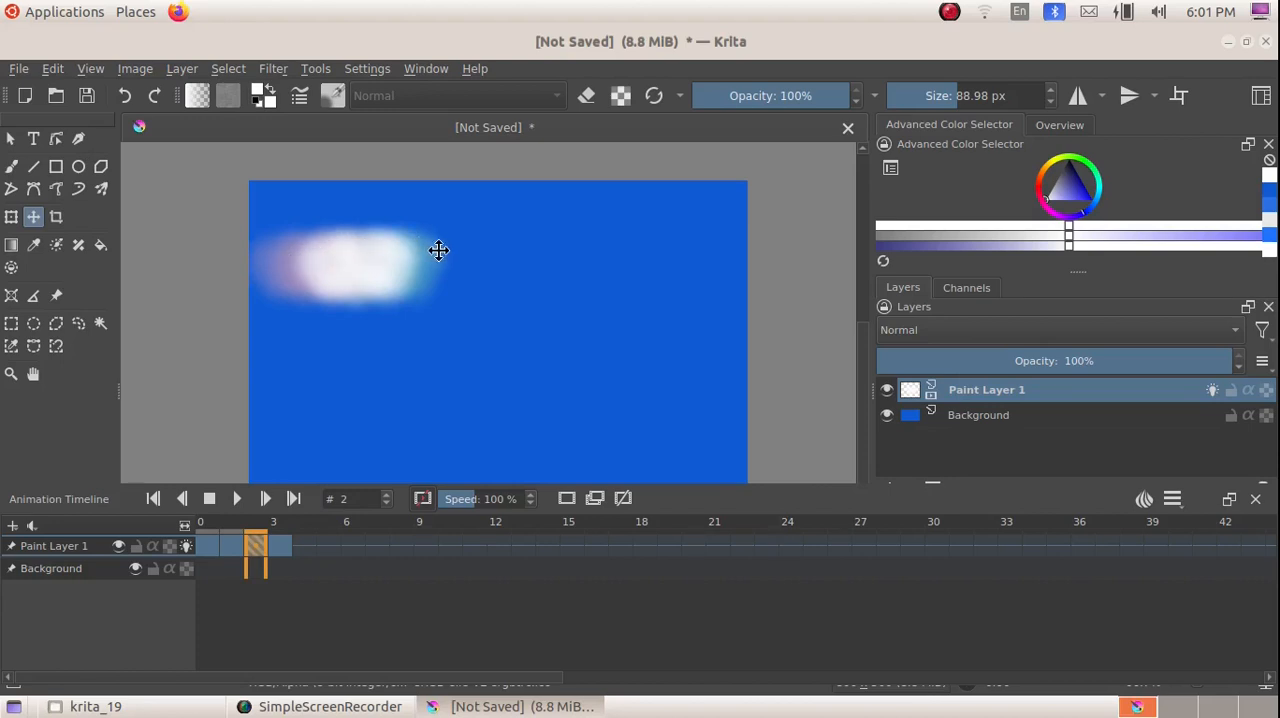
left_click(272, 548)
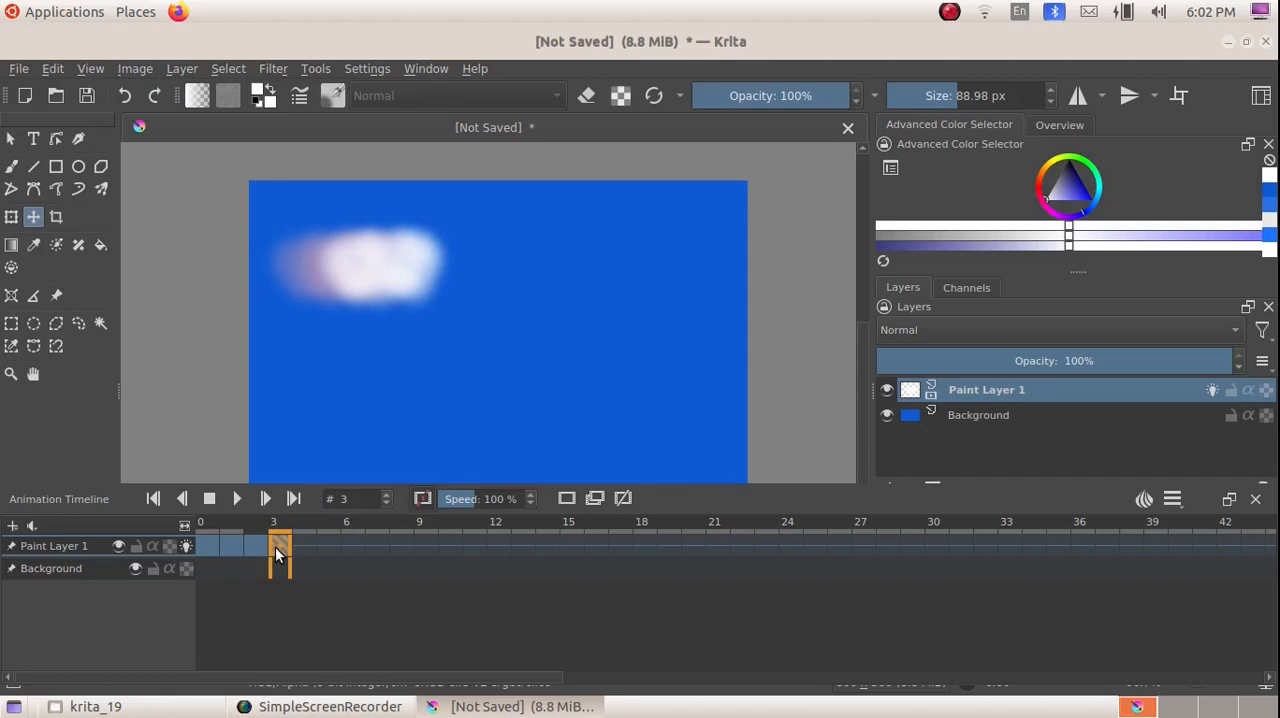
Step: Copy the keyframe at frame 3 of Paint Layer 1 and paste it at frame 4
right_click(275, 547)
left_click(358, 375)
left_click(301, 548)
right_click(301, 548)
left_click(357, 400)
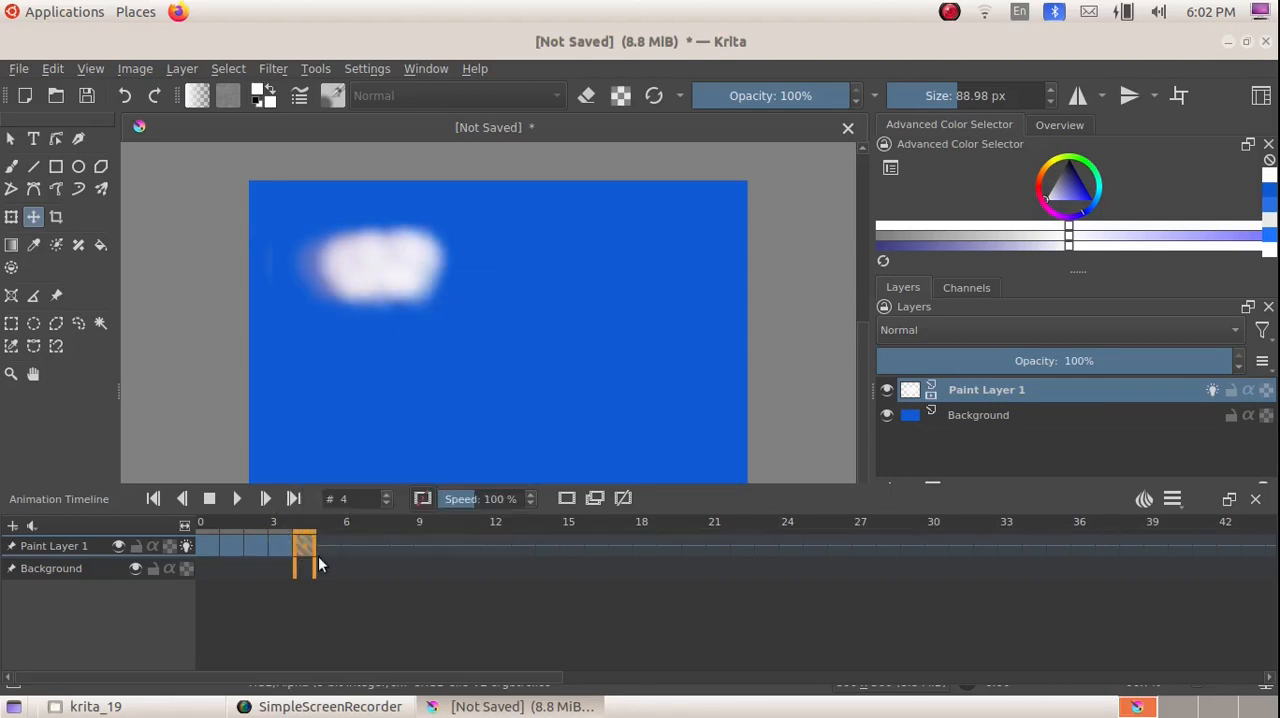
Step: Move the cloud on frame 4 further to the right by three nudge increments and copy that keyframe
left_click(357, 295)
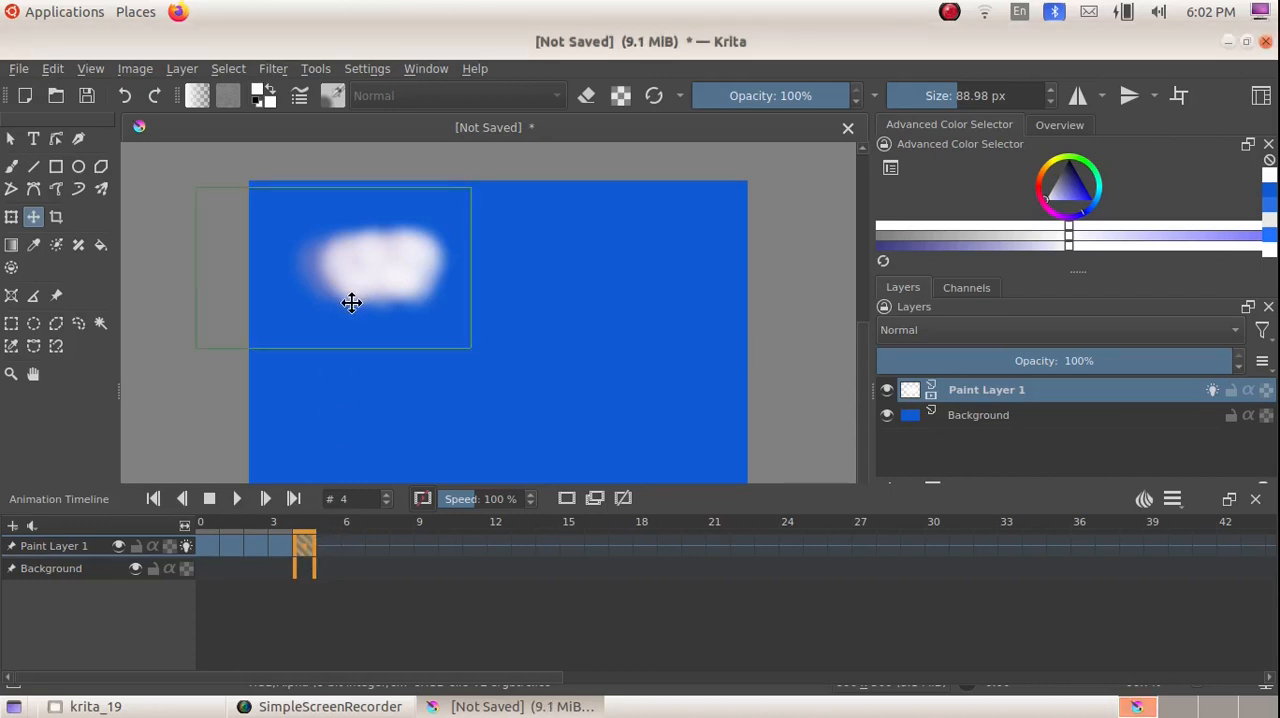
key("shift+Right")
key("shift+Right")
key("shift+Right")
key("shift+Right")
key("shift+Right")
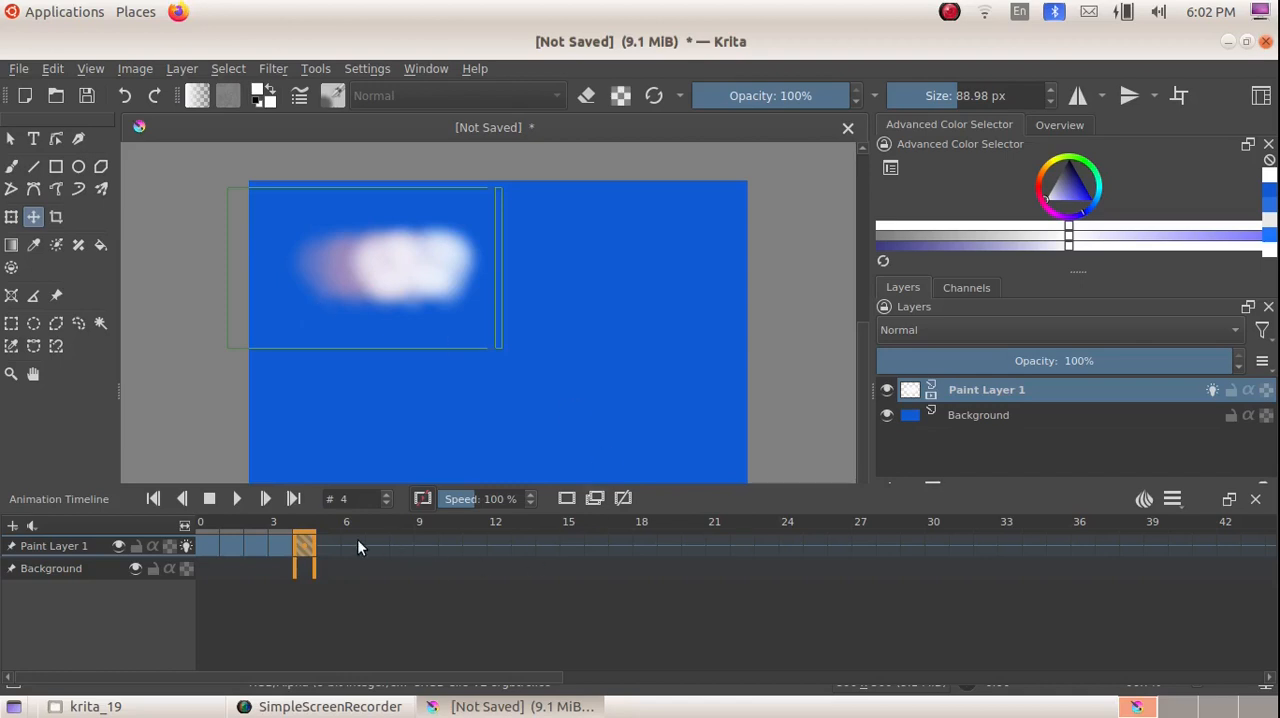
right_click(310, 547)
left_click(369, 383)
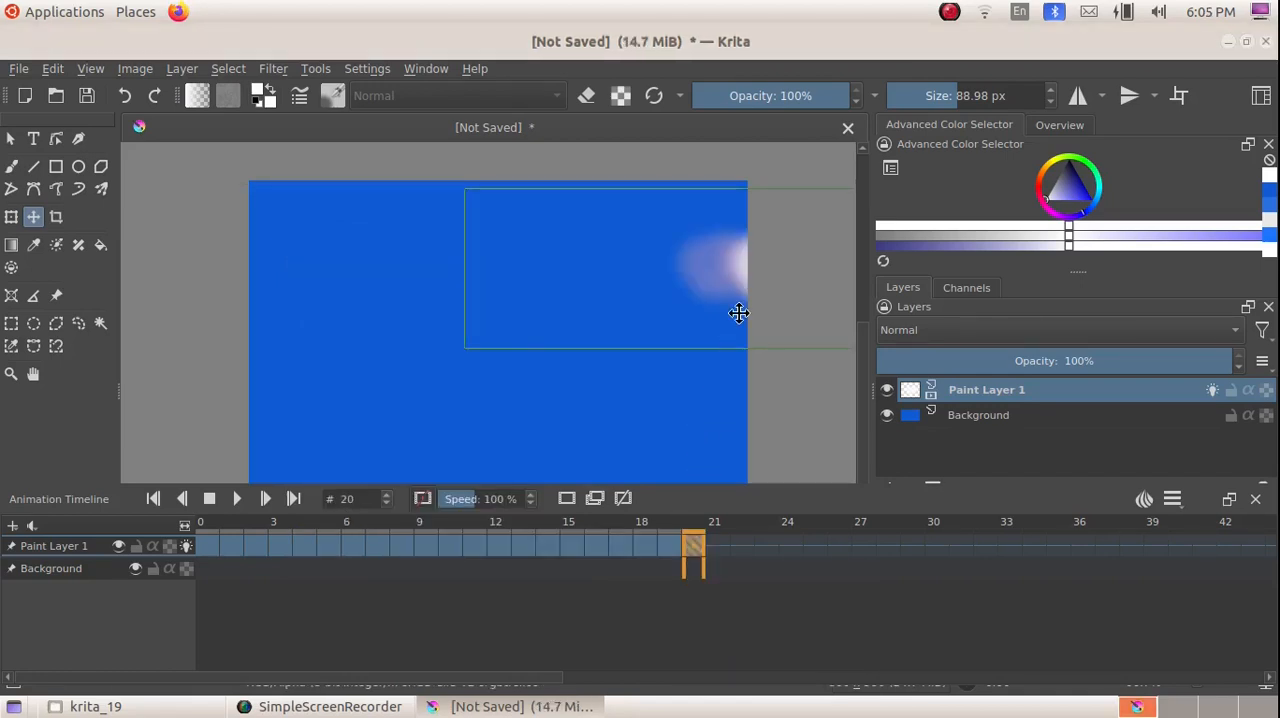
Step: Go through the keyframes of Paint Layer 1 from frame 0 to frame 20 to examine the cloud's movement across the sky
left_click(209, 550)
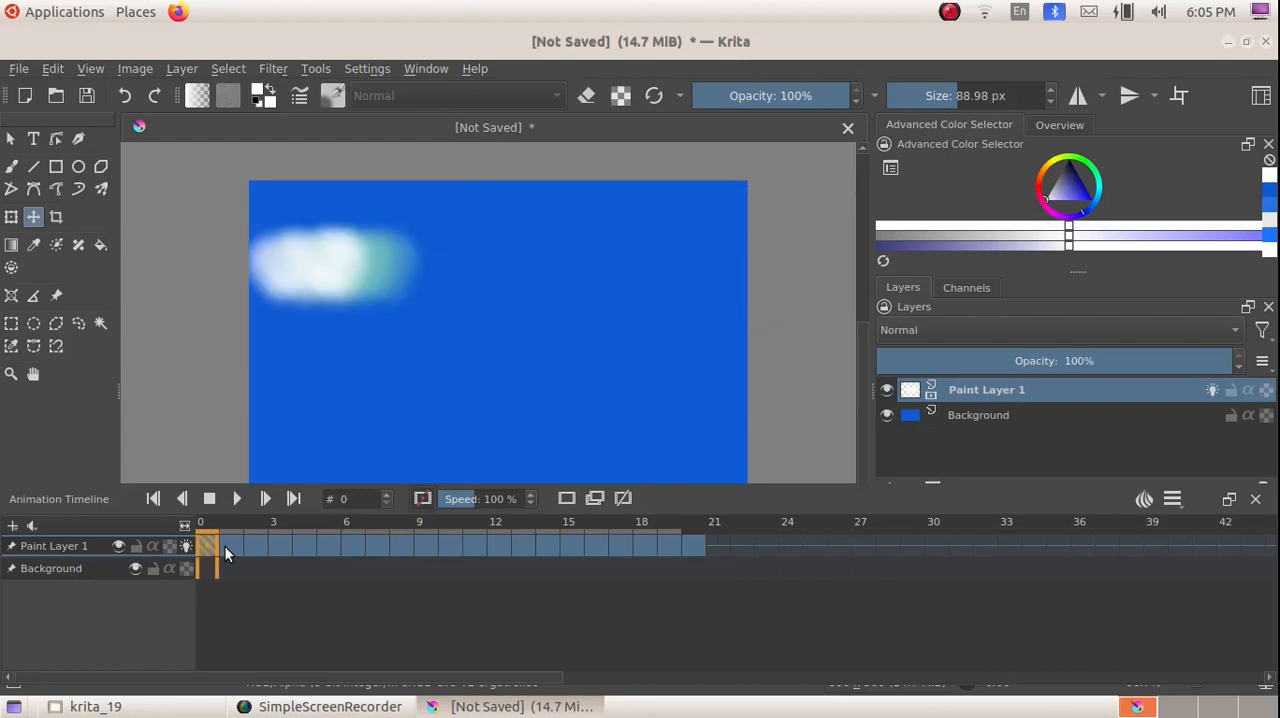
left_click(230, 544)
left_click(254, 546)
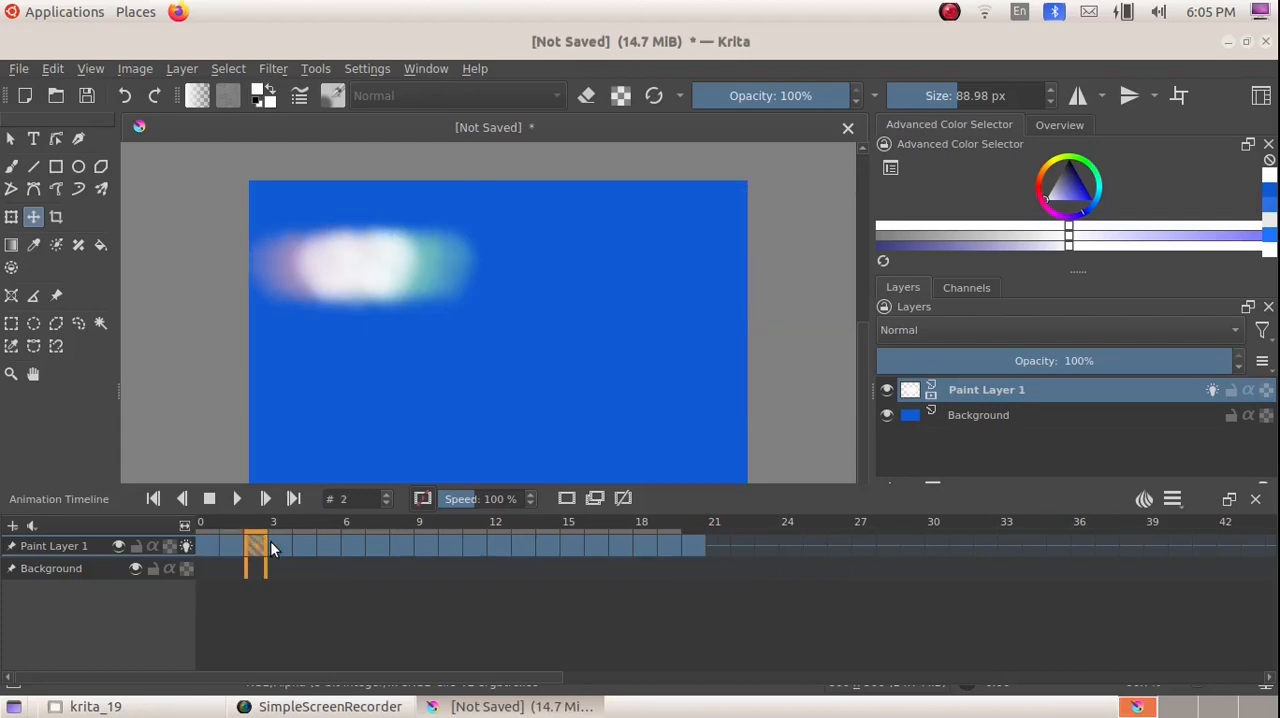
left_click(285, 542)
left_click(310, 541)
left_click(332, 542)
left_click(344, 540)
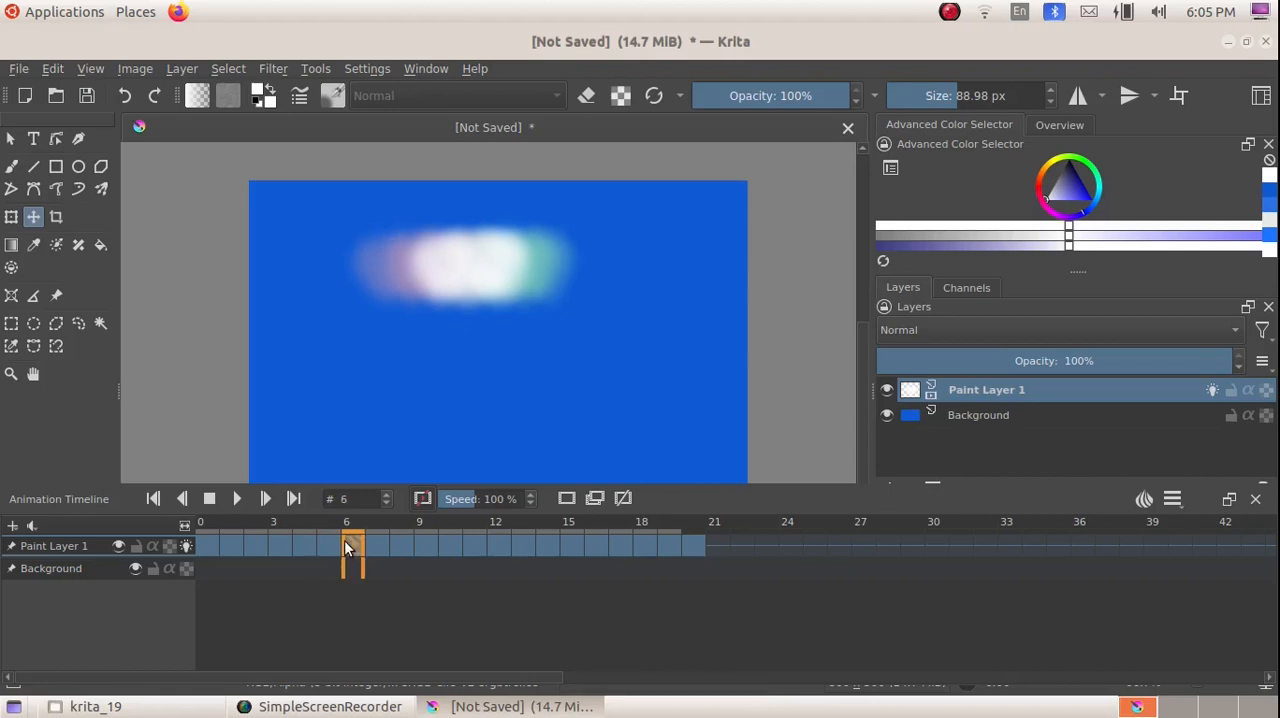
left_click(376, 546)
left_click(400, 546)
left_click(428, 545)
left_click(478, 544)
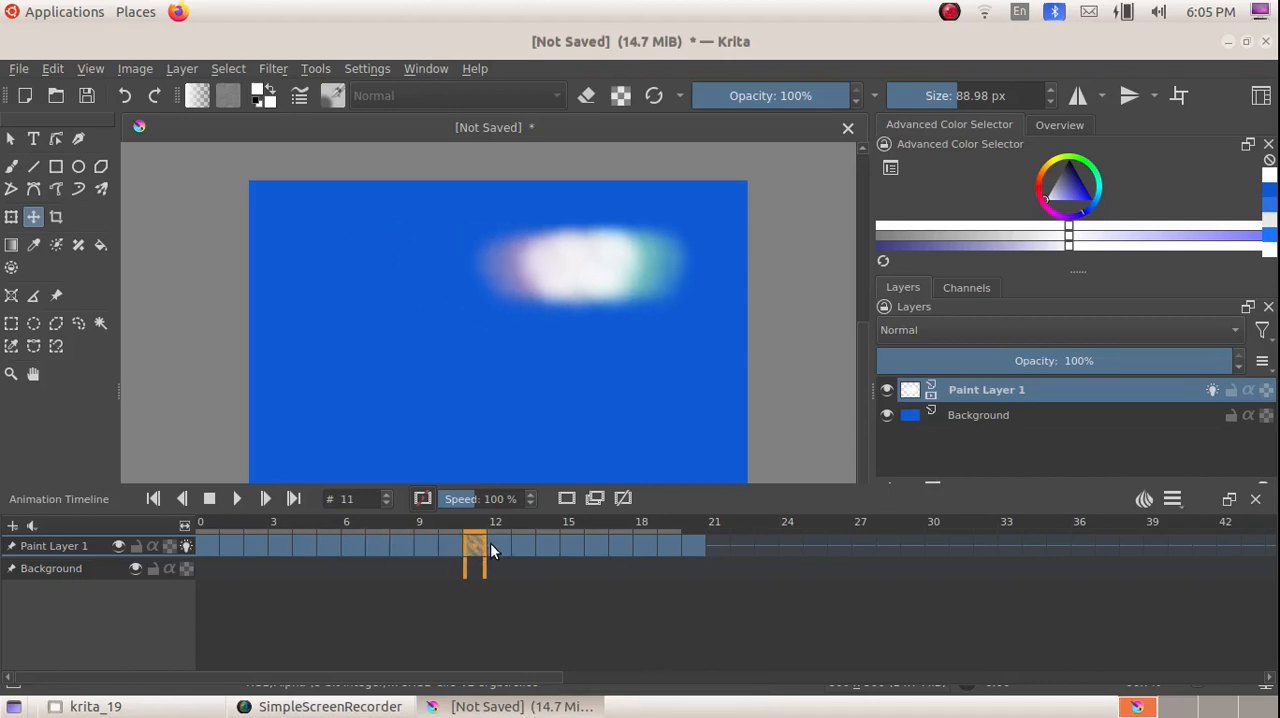
left_click(499, 545)
left_click(548, 545)
left_click(689, 541)
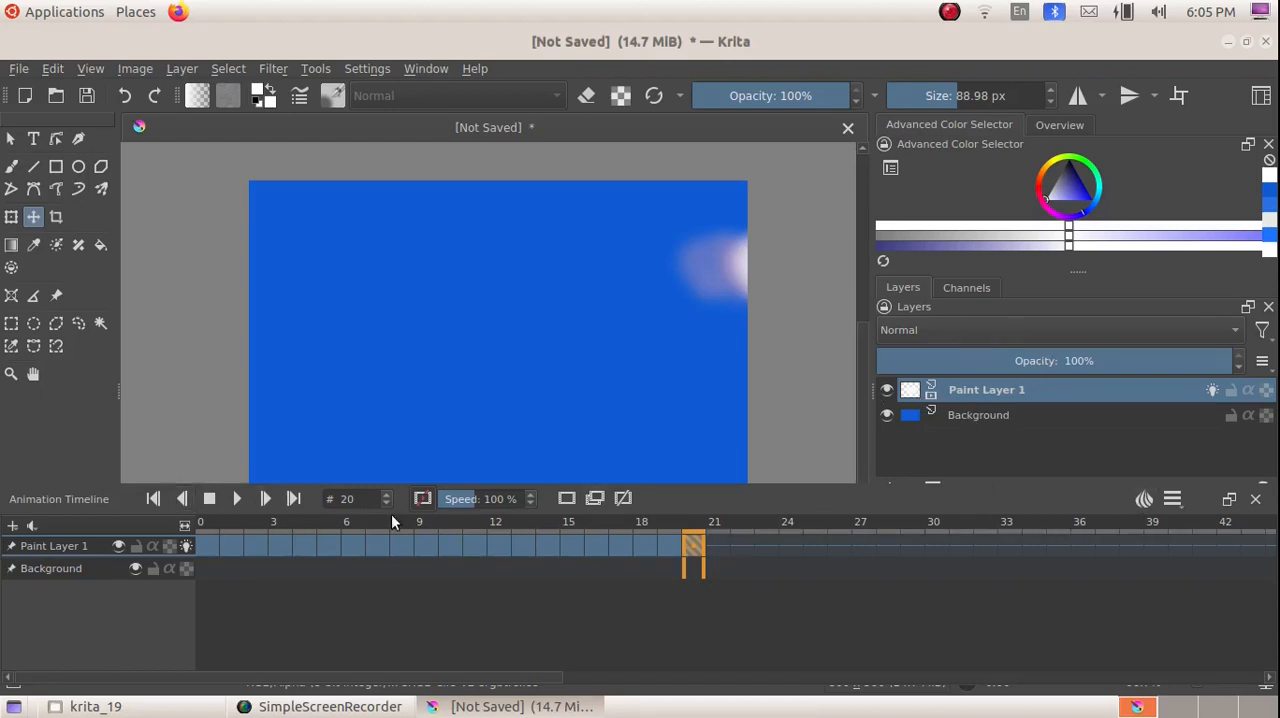
Step: Set the animation's clip end to frame 20 and its frame rate to 12
left_click(1181, 503)
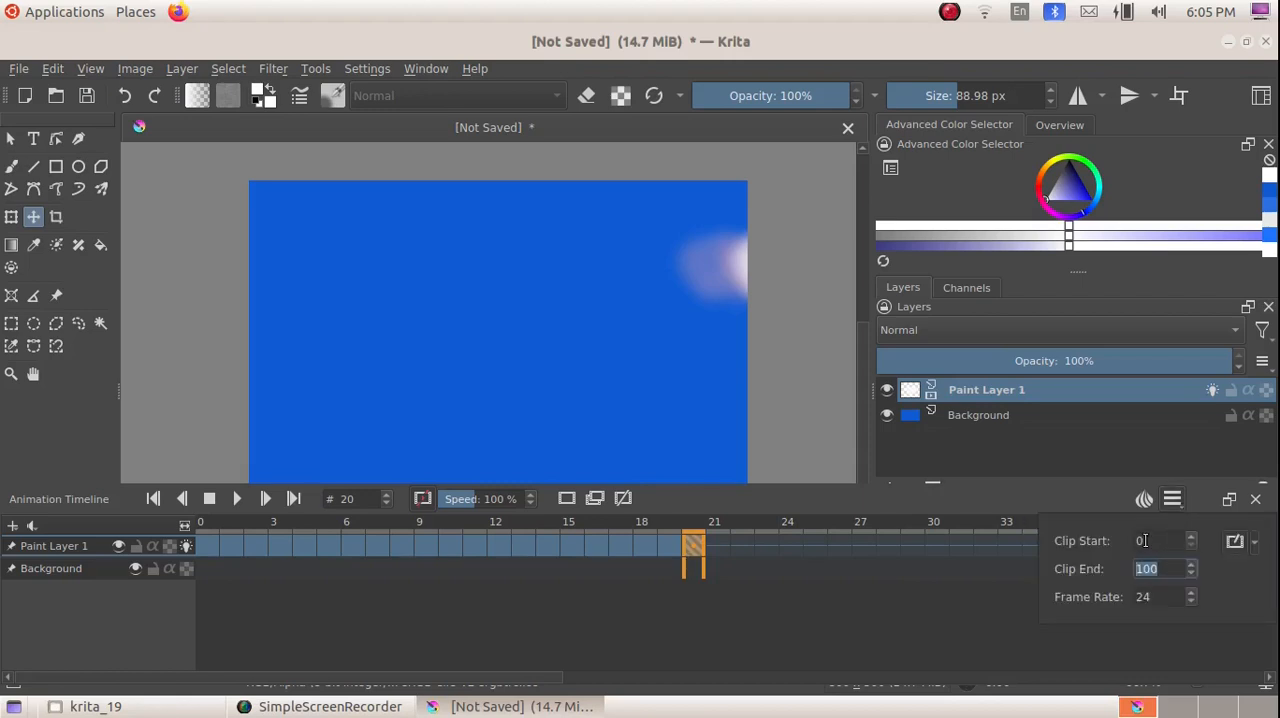
left_click_drag(1168, 571, 1085, 579)
left_click_drag(1166, 571, 1108, 571)
type("20")
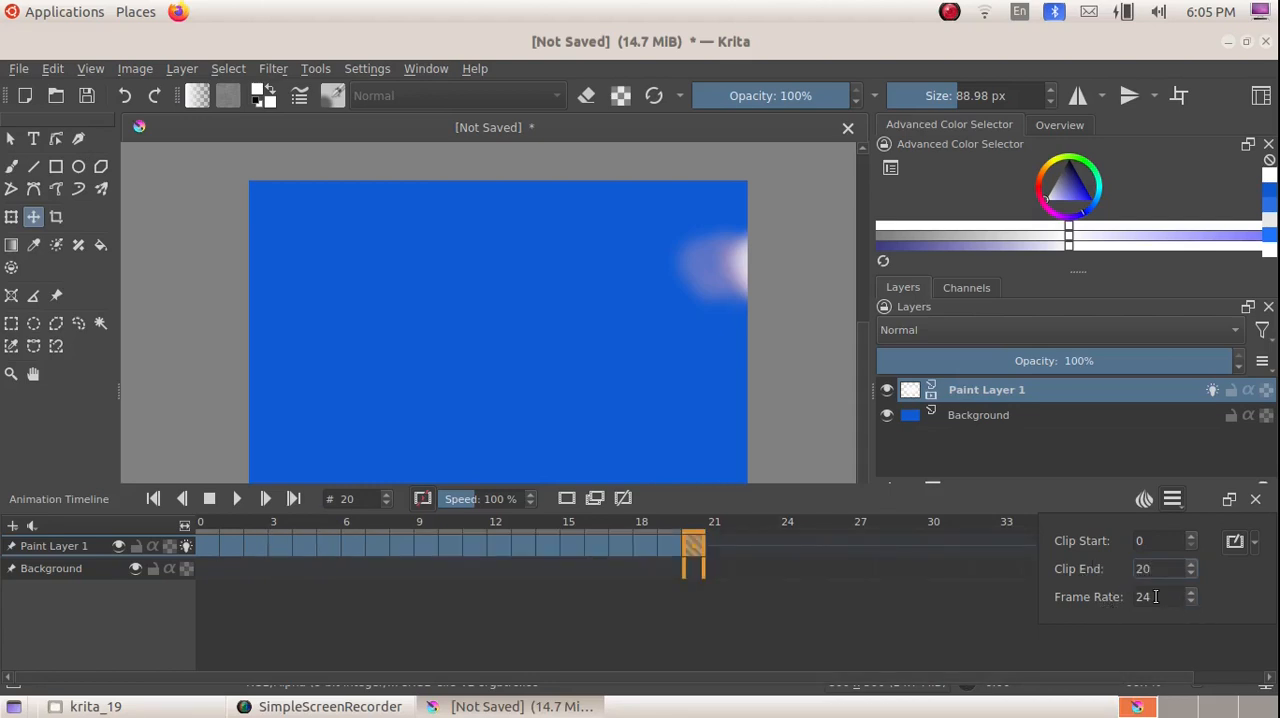
left_click_drag(1158, 596, 1097, 596)
type("12")
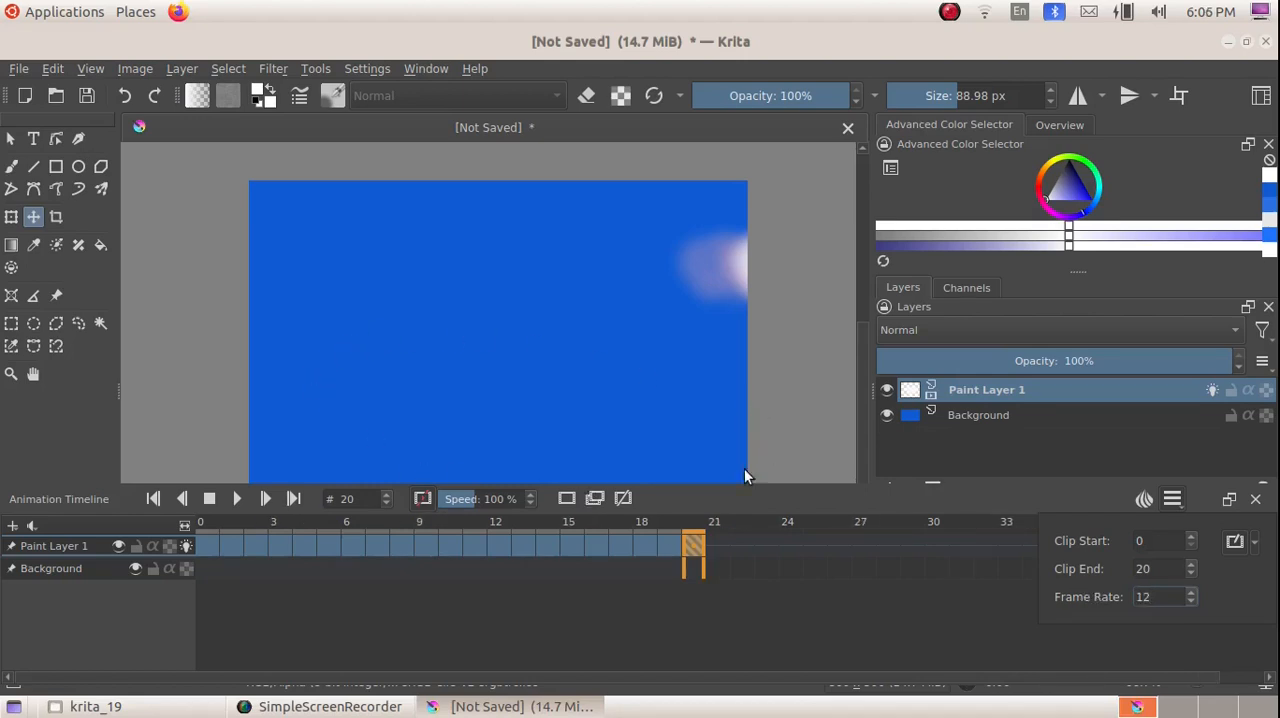
Step: Save the animation as a Krita document named cloud in the Desktop folder
left_click(18, 69)
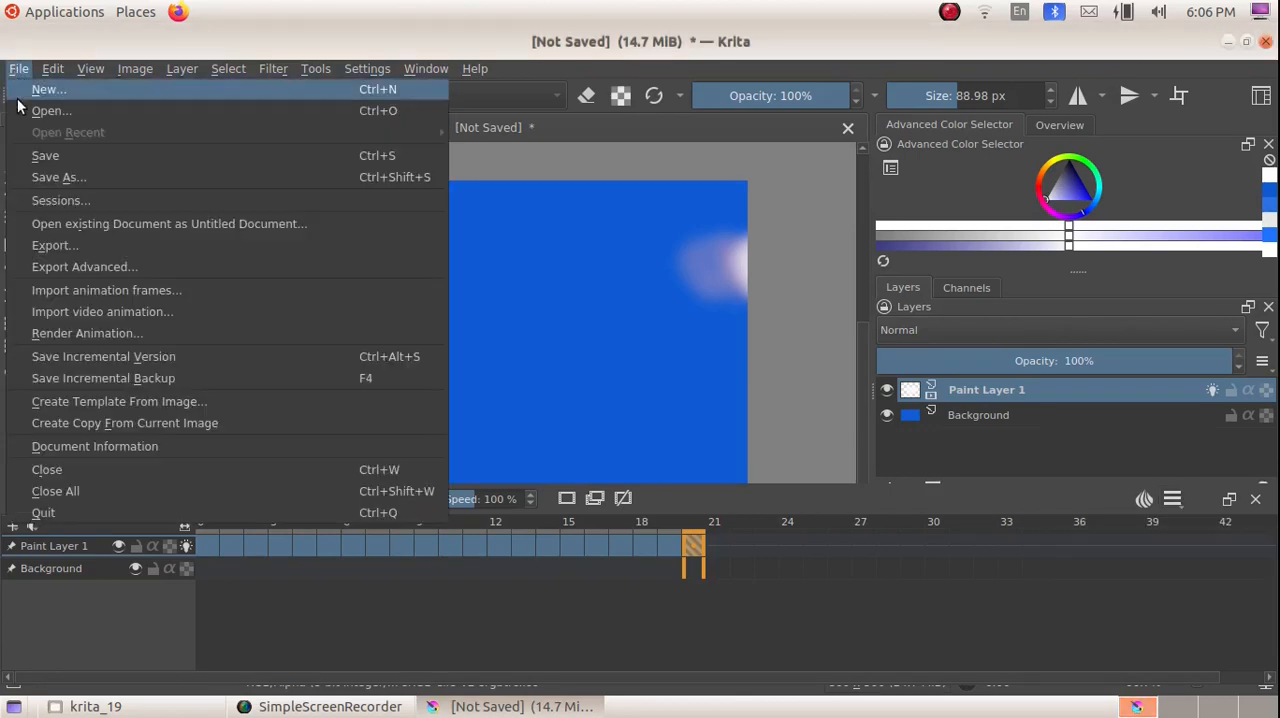
left_click(41, 180)
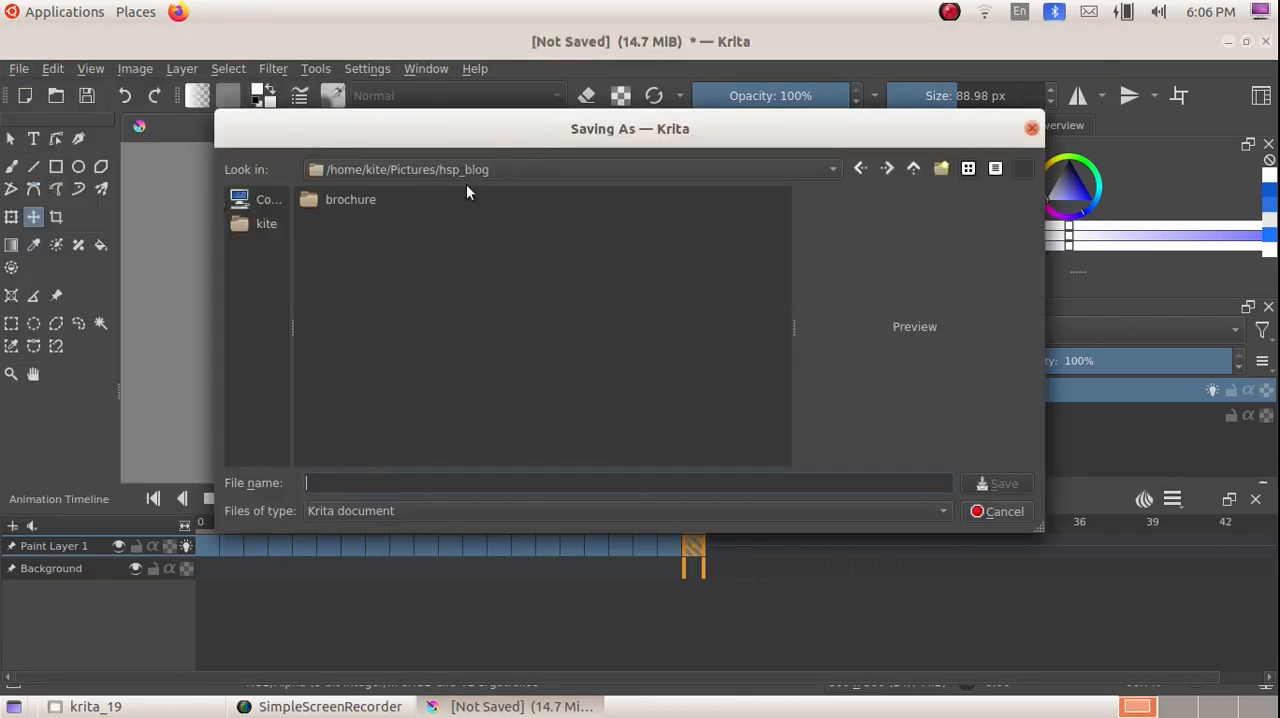
left_click(914, 172)
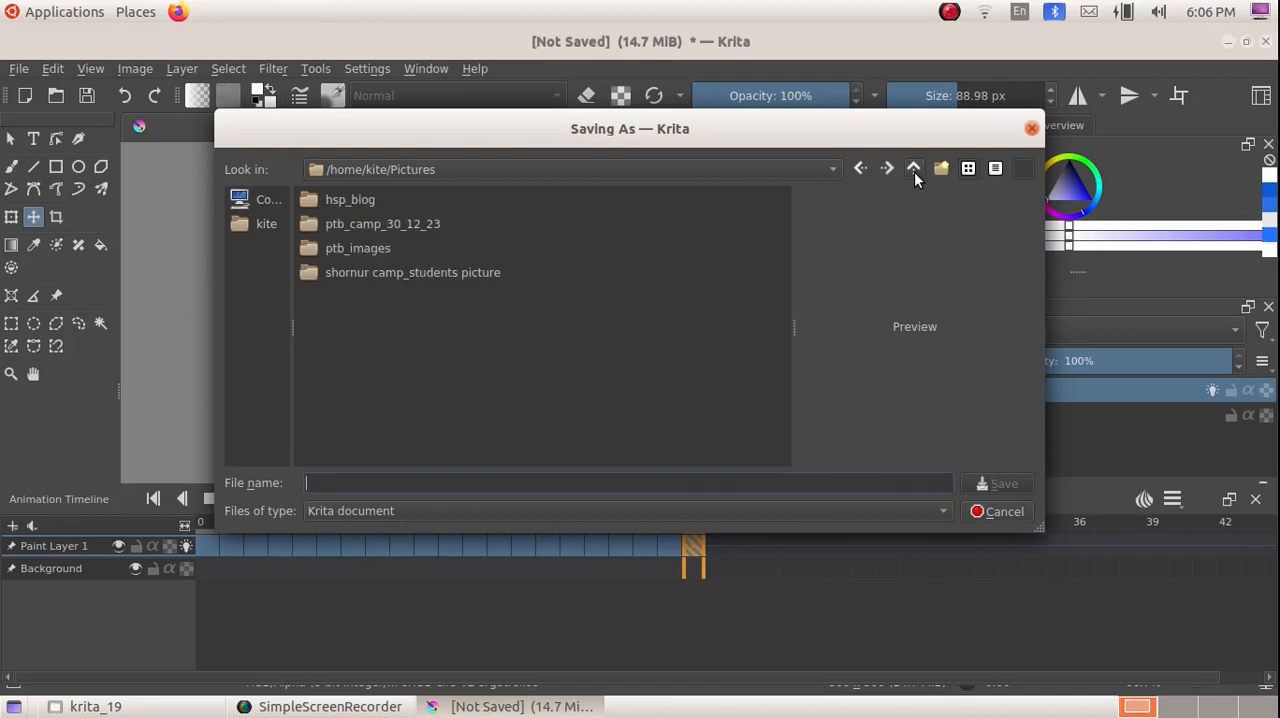
left_click(914, 172)
double_click(344, 198)
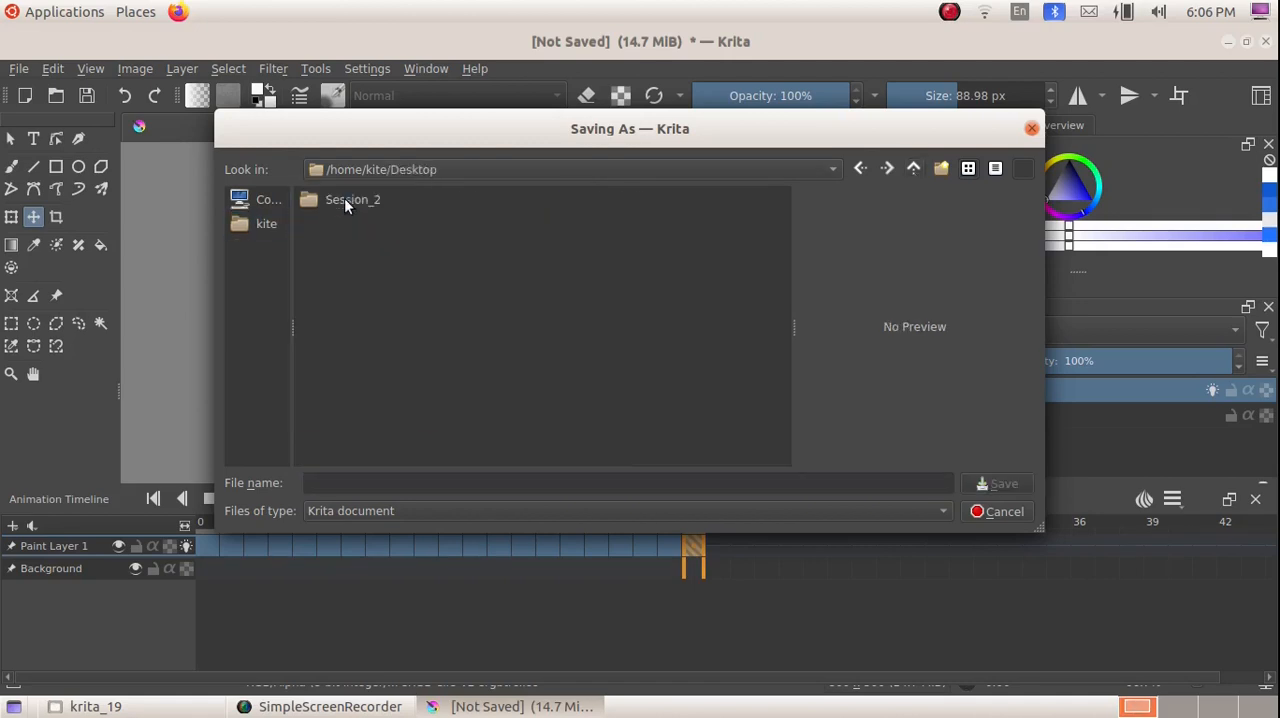
left_click(337, 484)
type("cloud")
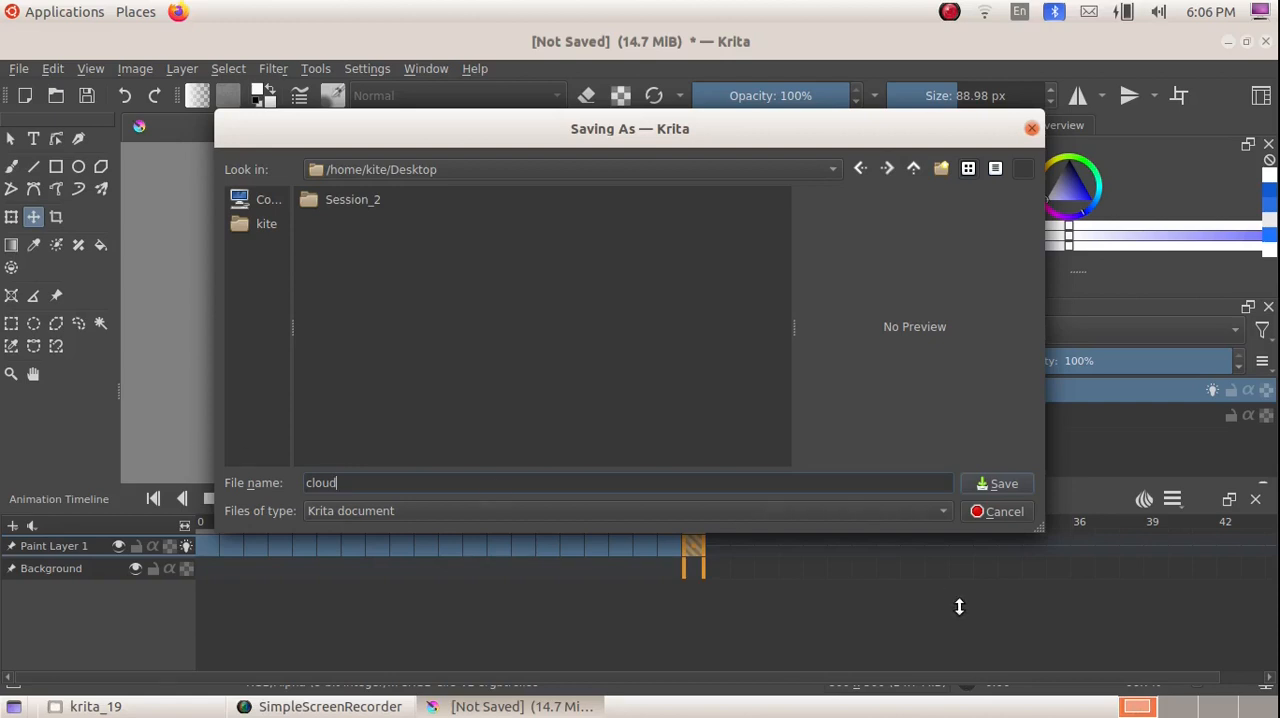
left_click(985, 484)
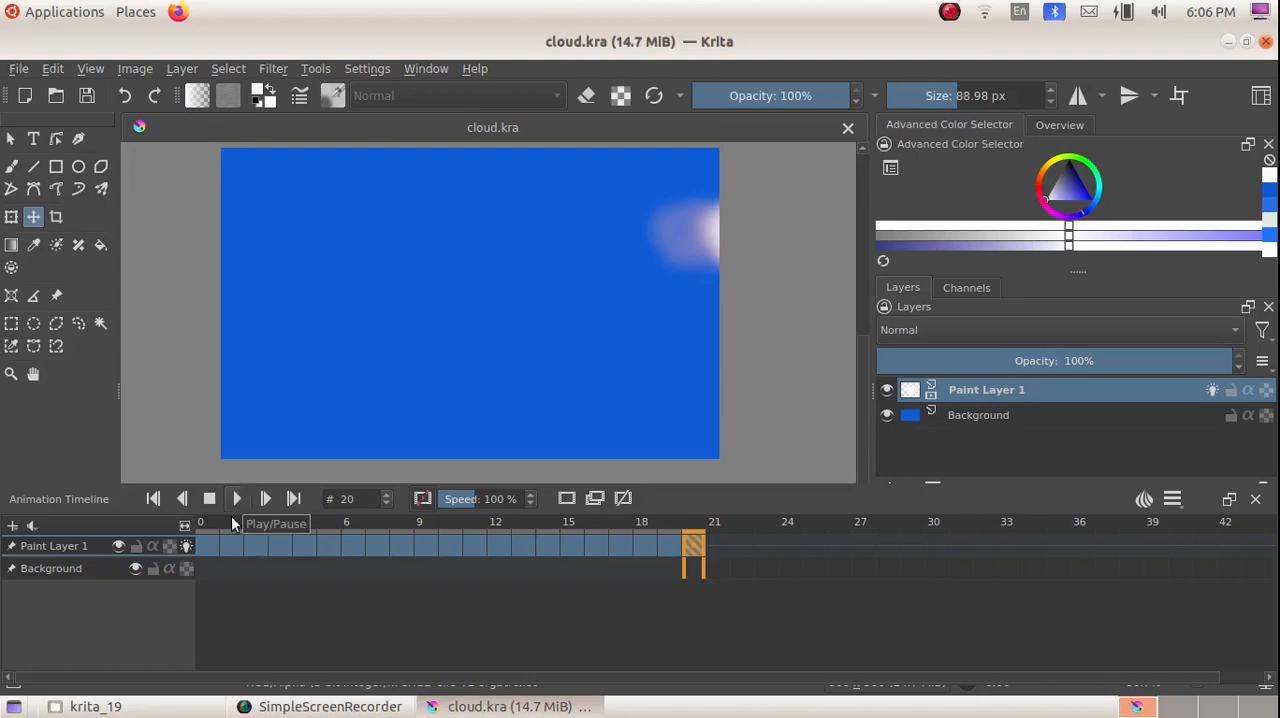
Step: Play the animation from frame 0, reducing the playback speed to 62% before stopping it
left_click(206, 548)
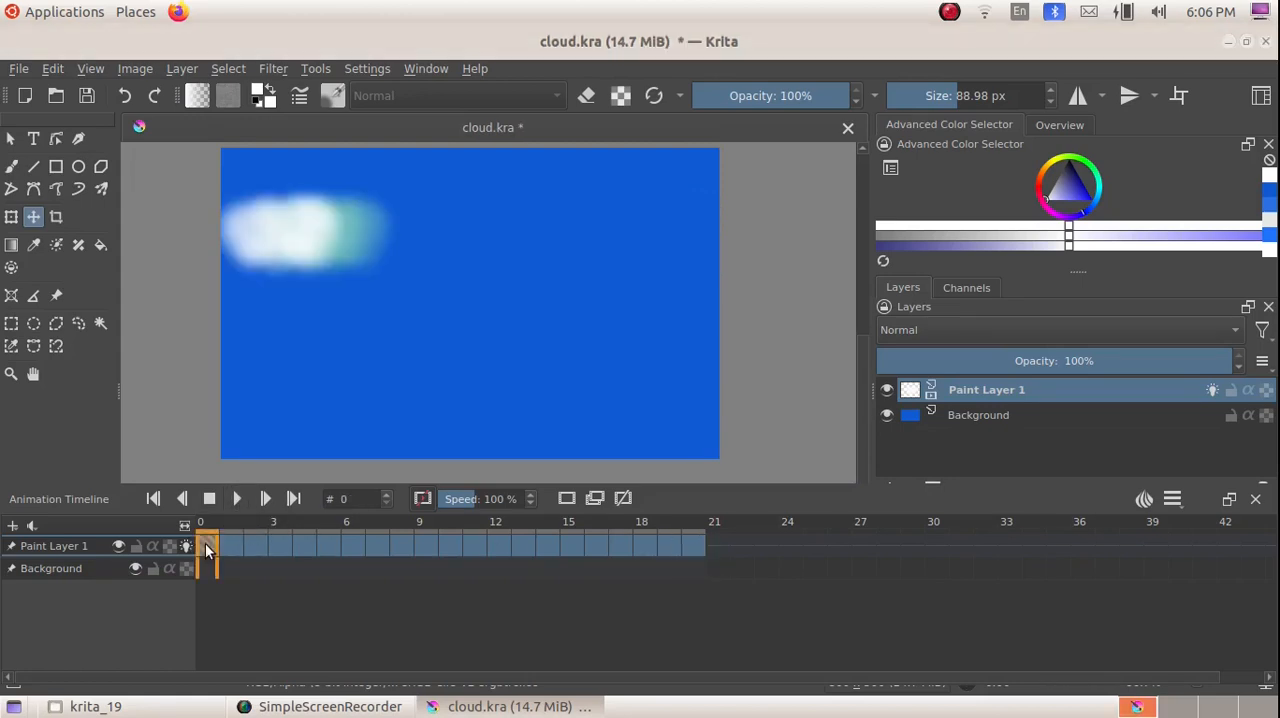
left_click(237, 500)
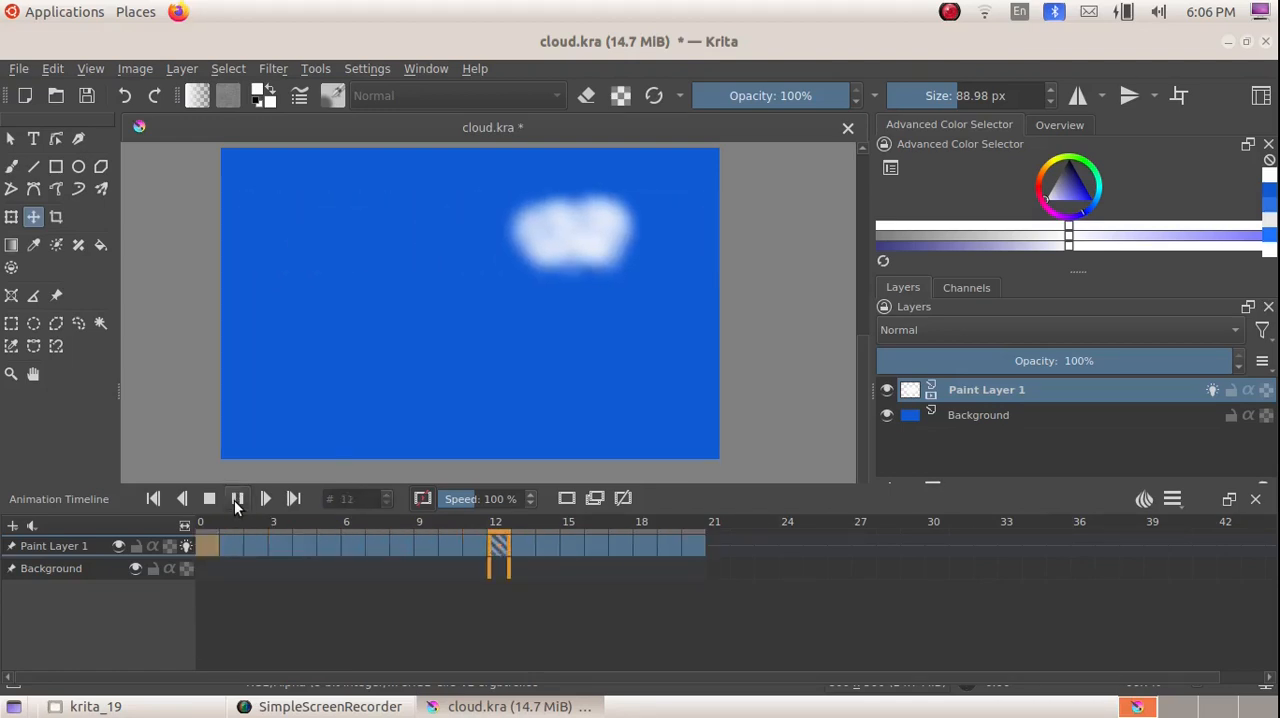
left_click(457, 508)
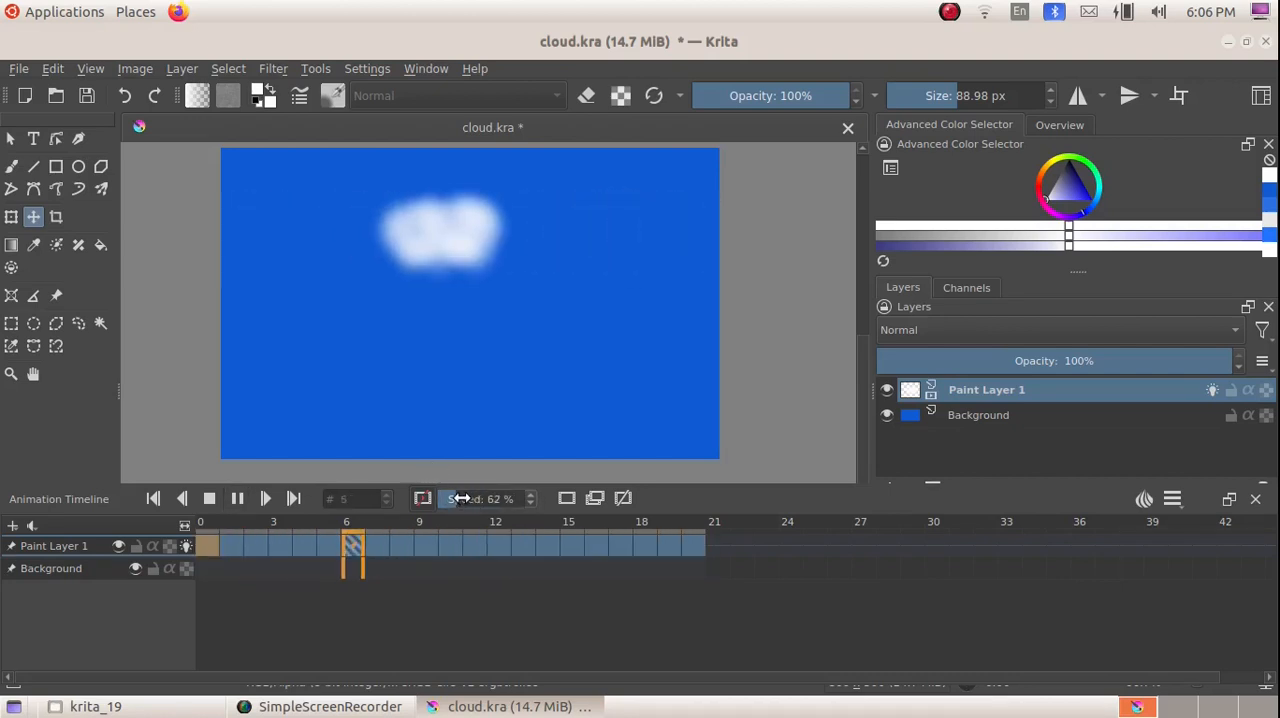
left_click(212, 499)
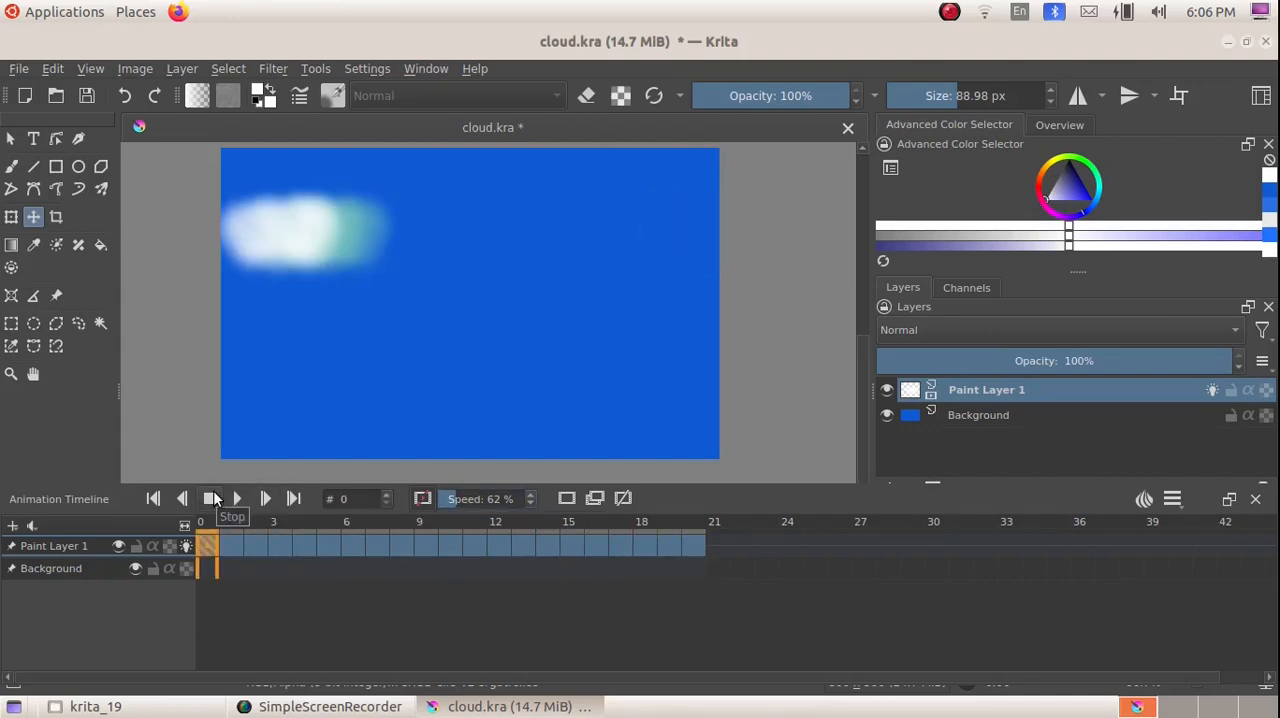
Step: Render the animation as an MPEG-4 video named cloud.mp4 in the Desktop folder
left_click(18, 68)
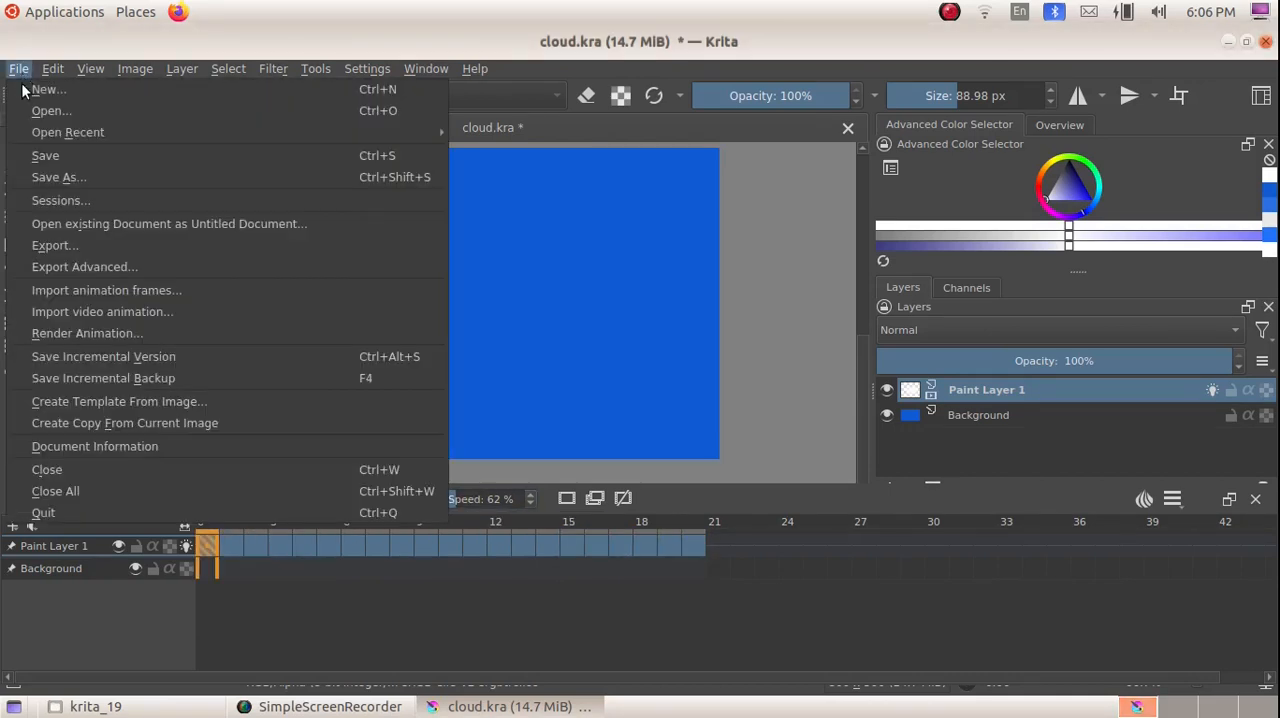
left_click(77, 336)
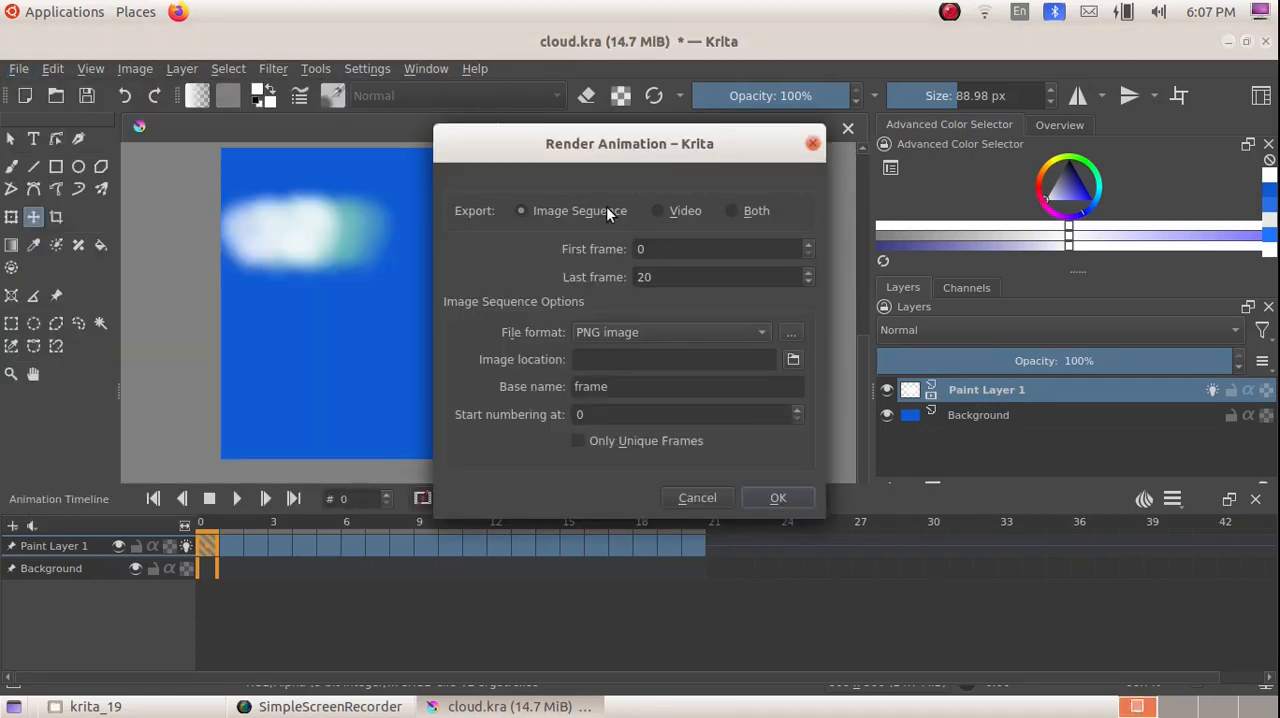
left_click(681, 213)
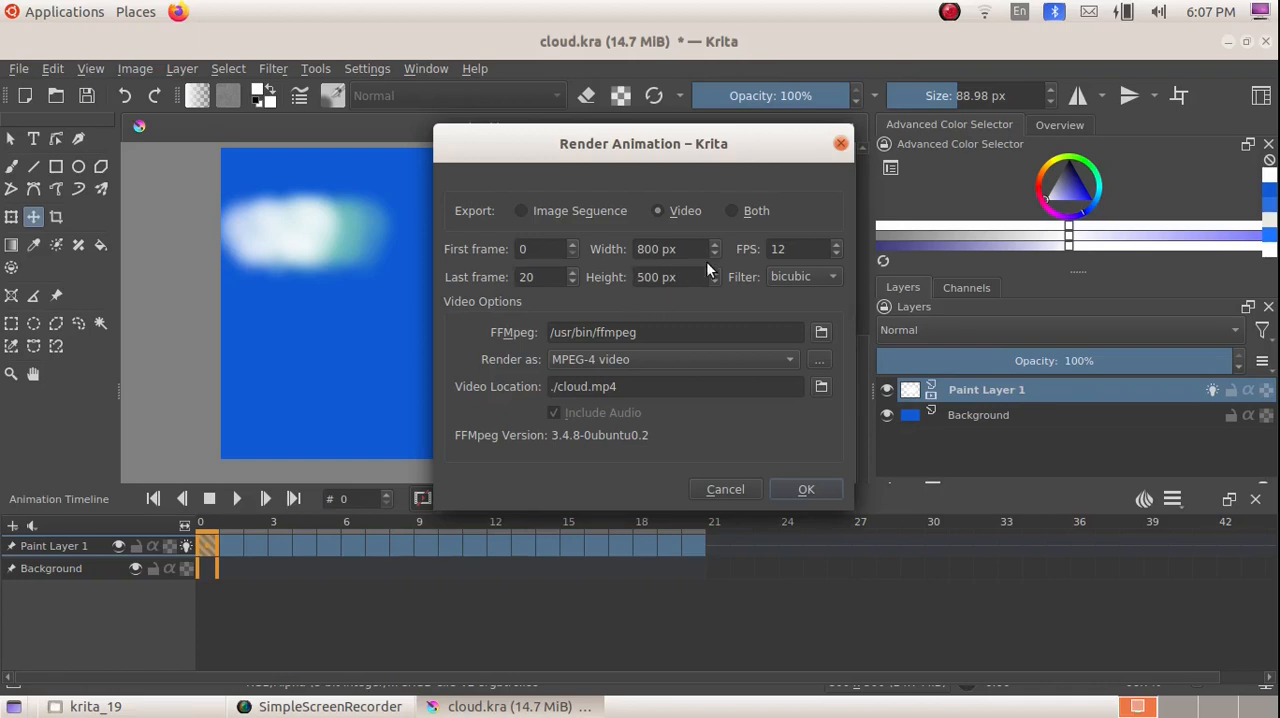
left_click(648, 360)
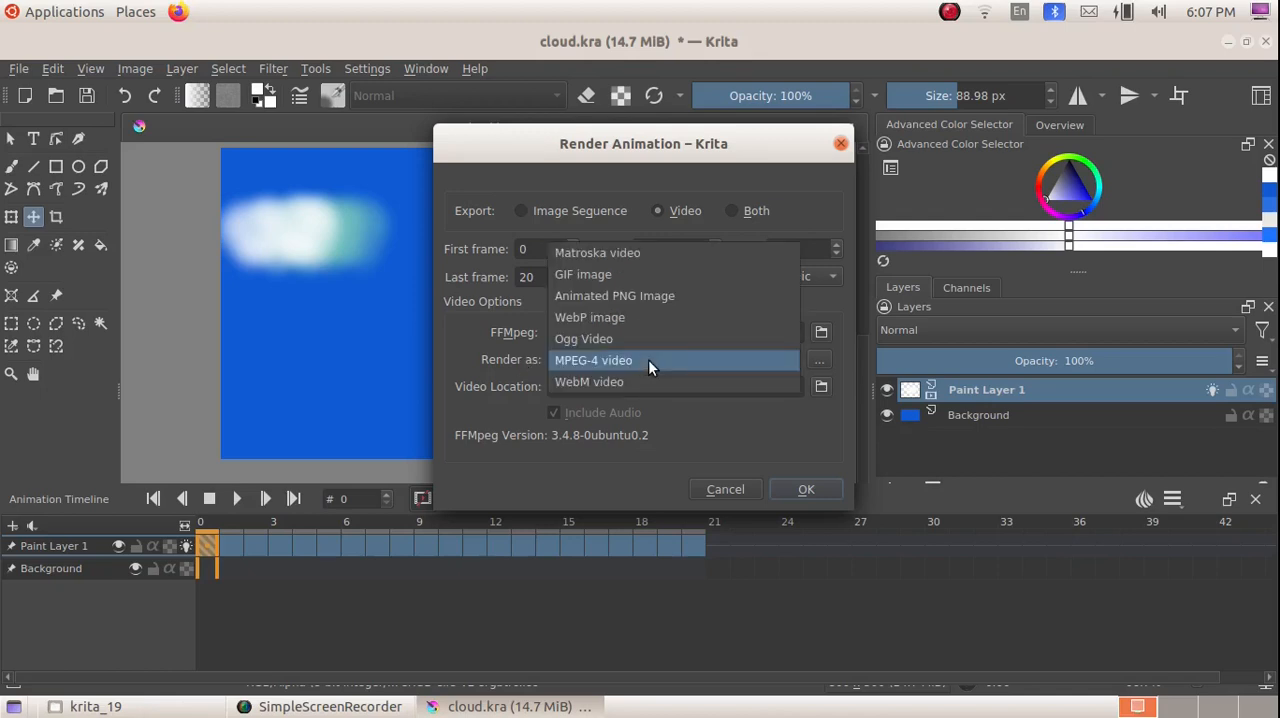
left_click(648, 360)
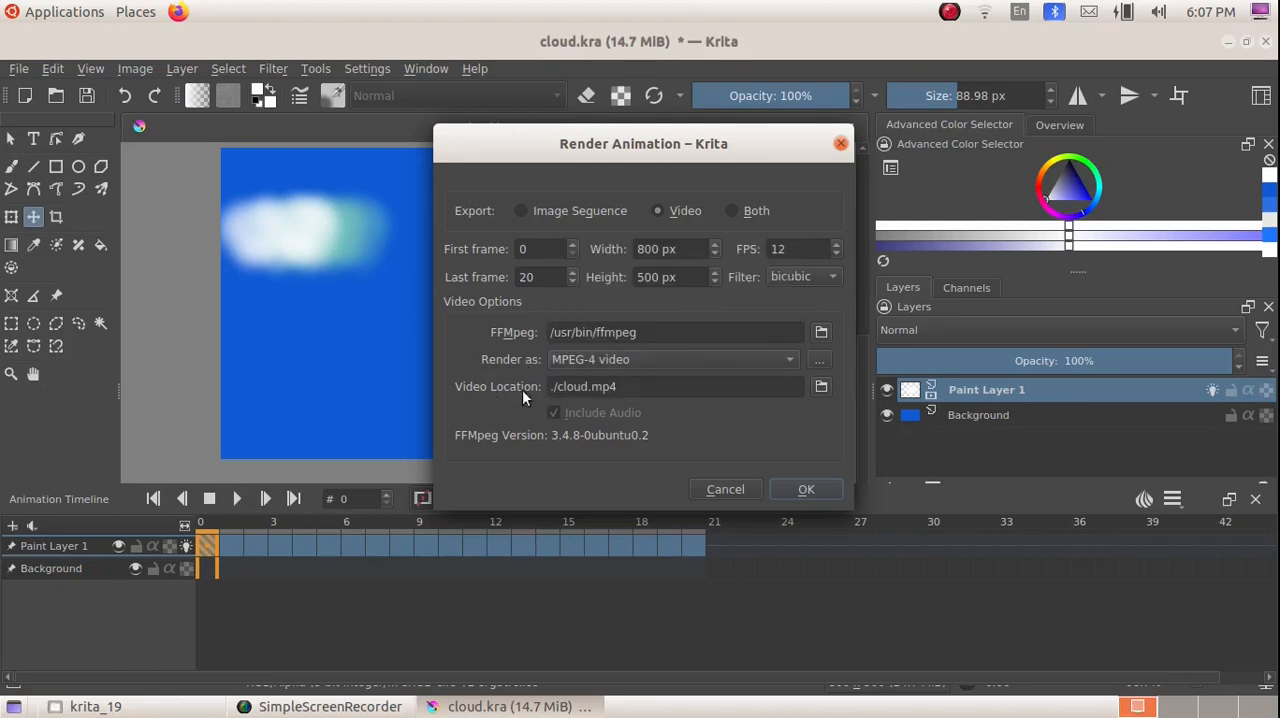
left_click(821, 386)
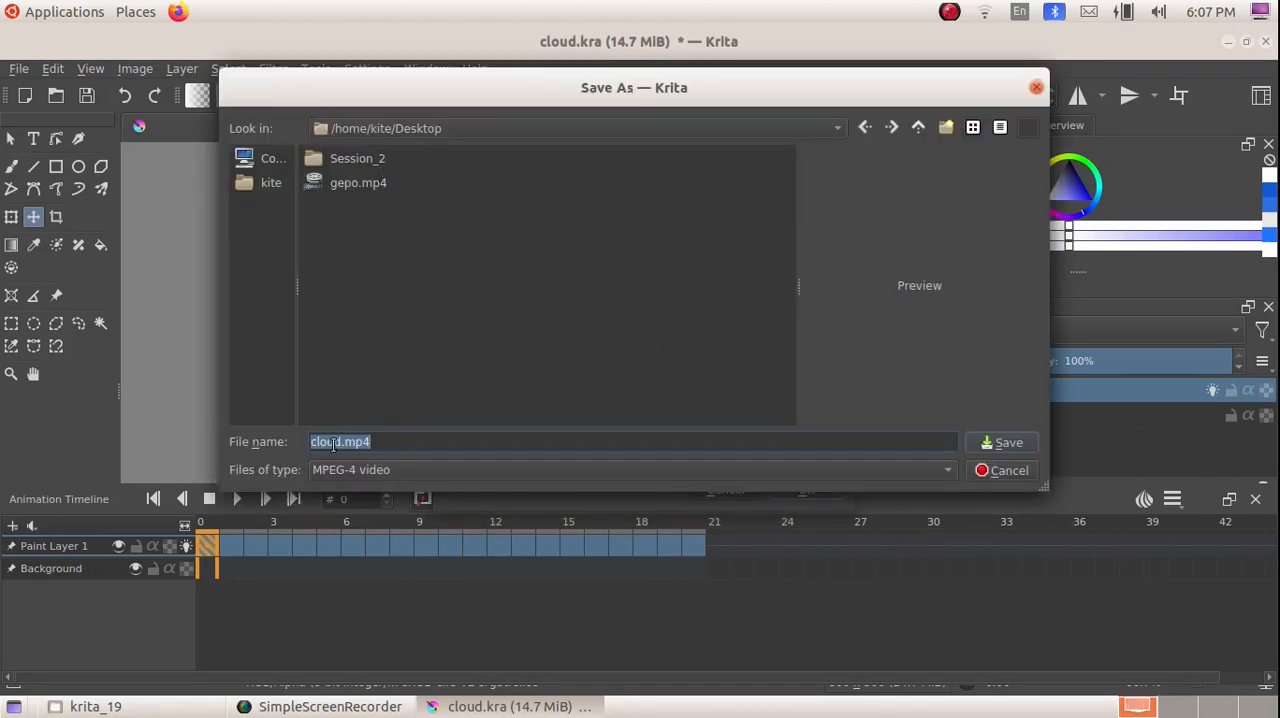
left_click(998, 446)
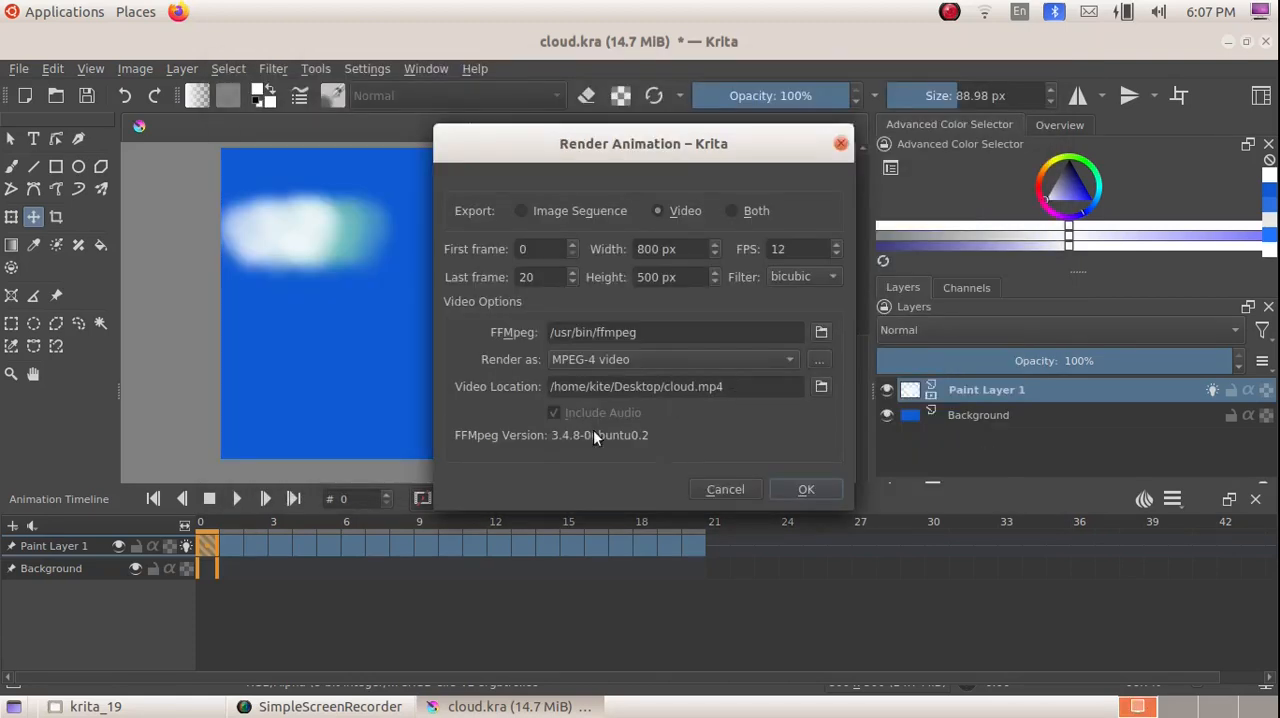
left_click(800, 492)
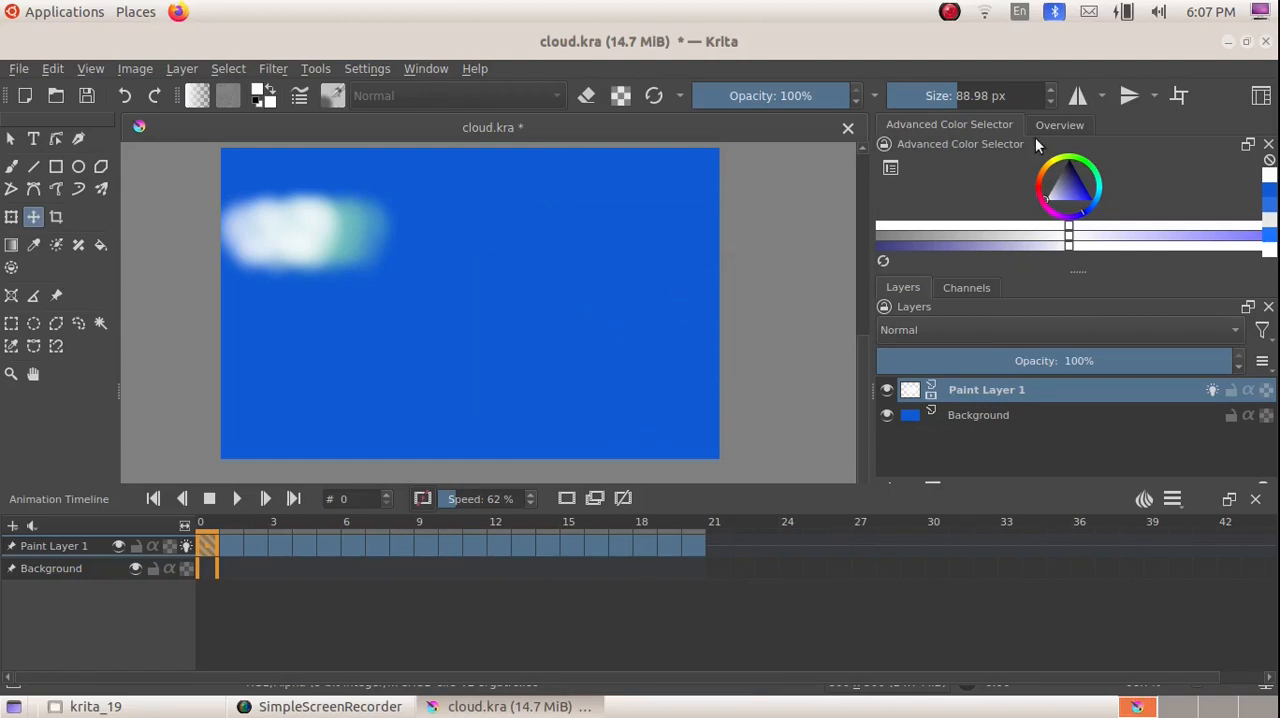
Step: Minimize Krita, open cloud.mp4 from the desktop in the video player and play it, leaving full-screen view
left_click(1229, 42)
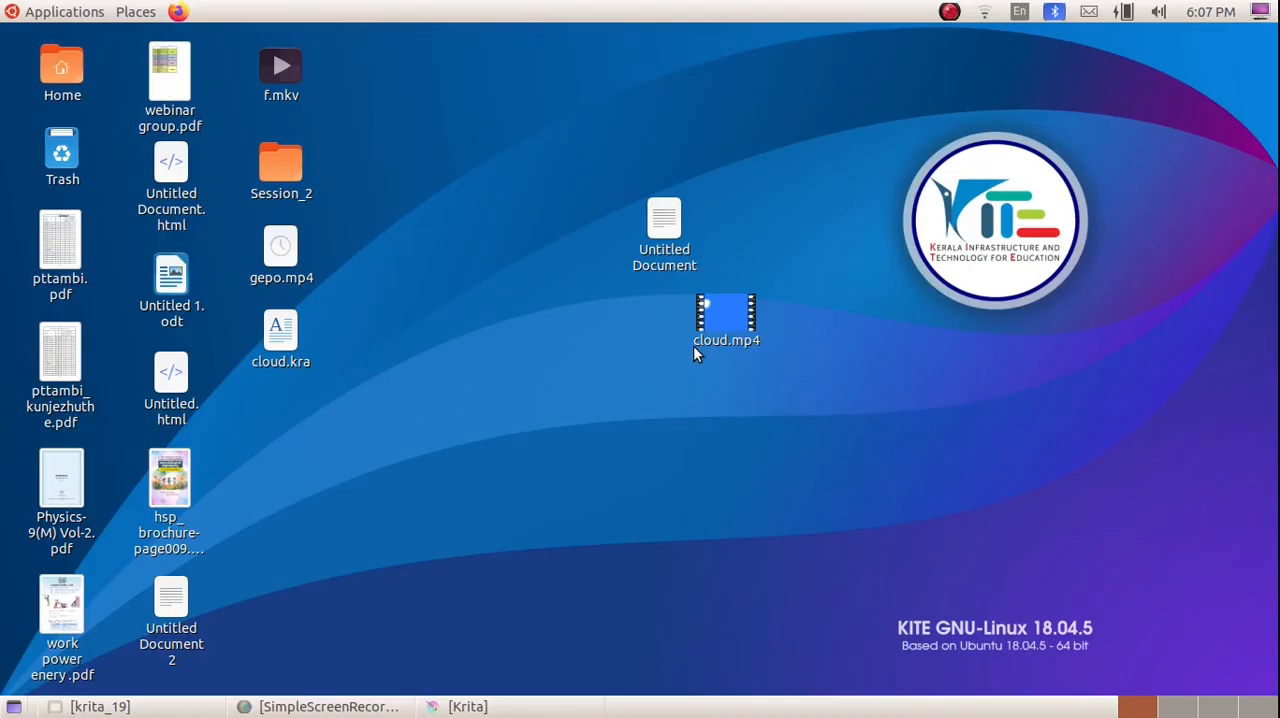
double_click(714, 318)
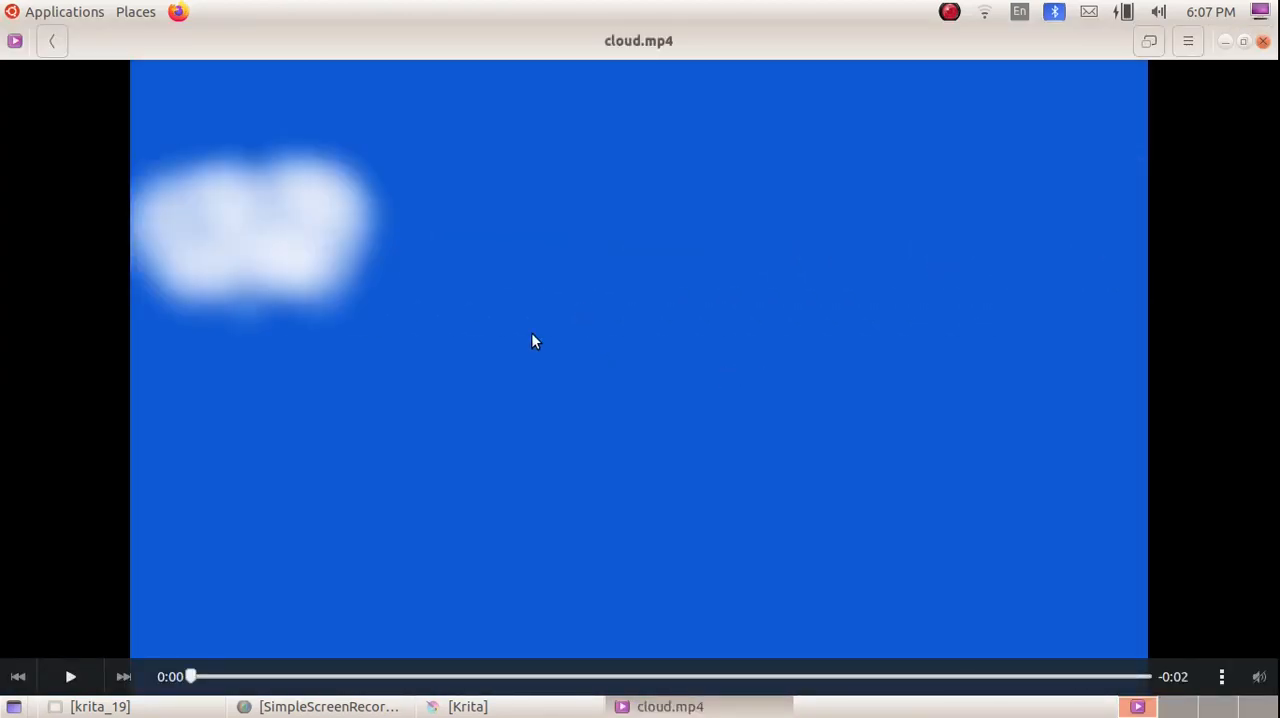
left_click(70, 676)
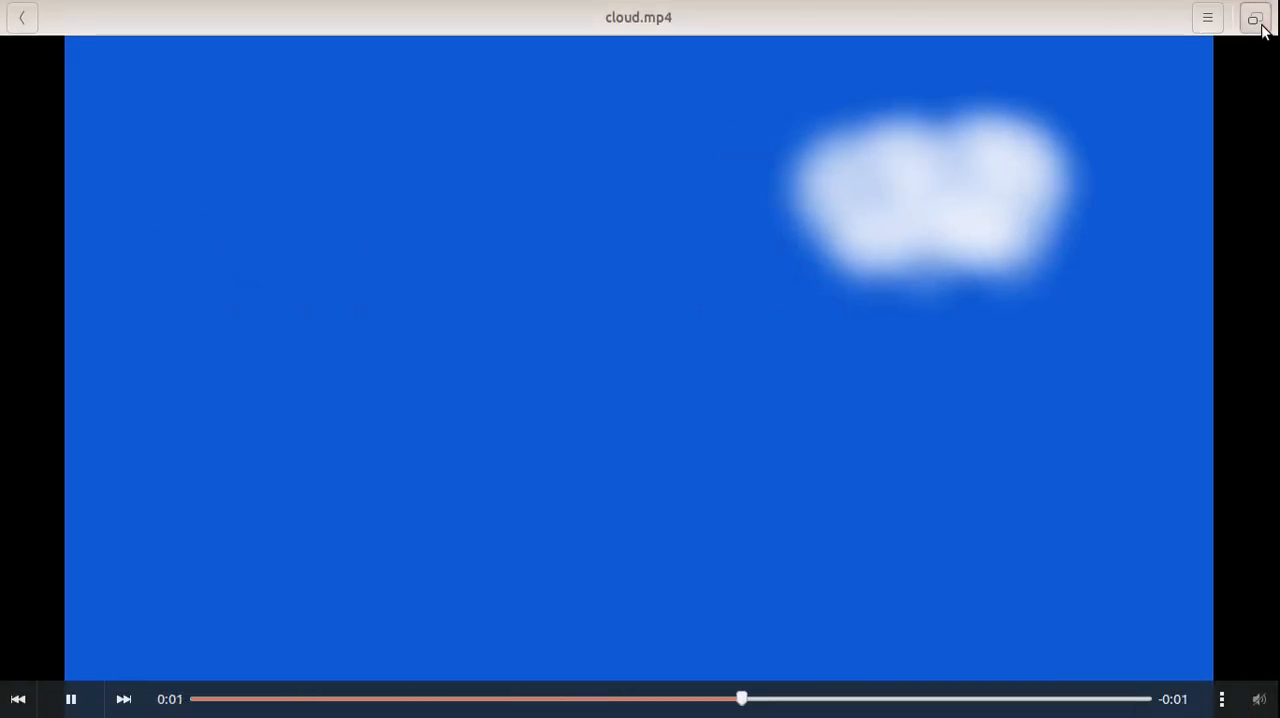
left_click(1258, 22)
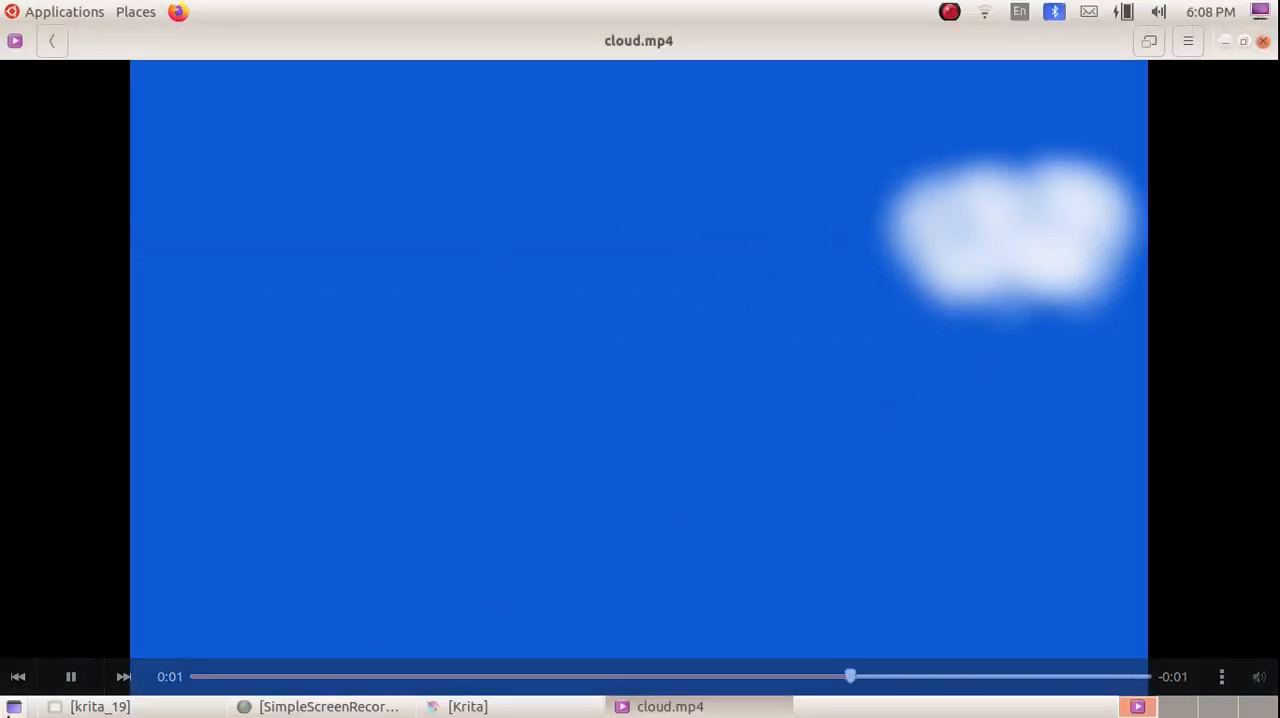